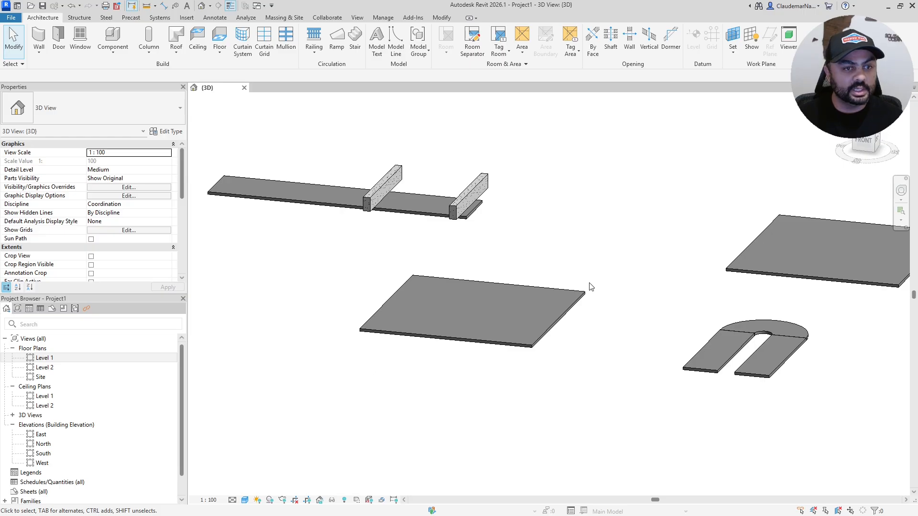
Temporarily isolate the square Generic 150mm floor in the 3D view.
click(414, 335)
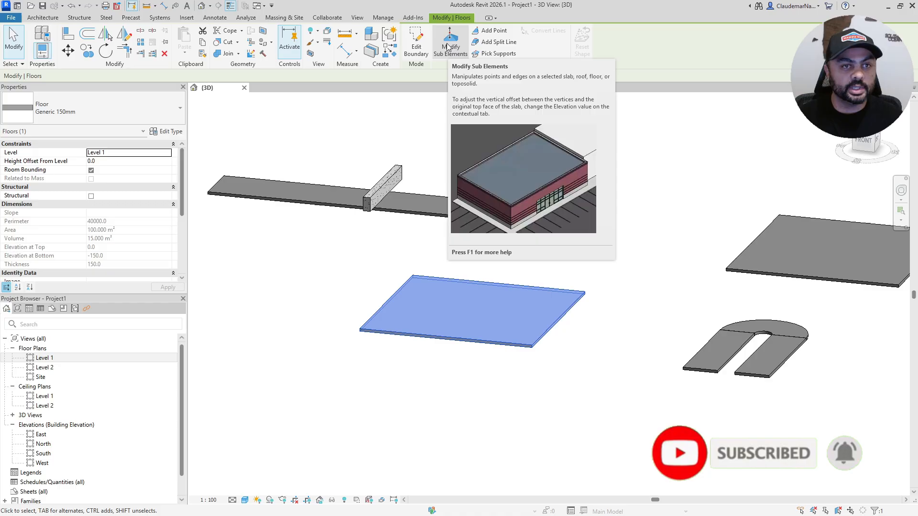
scroll(492, 321, up, 3)
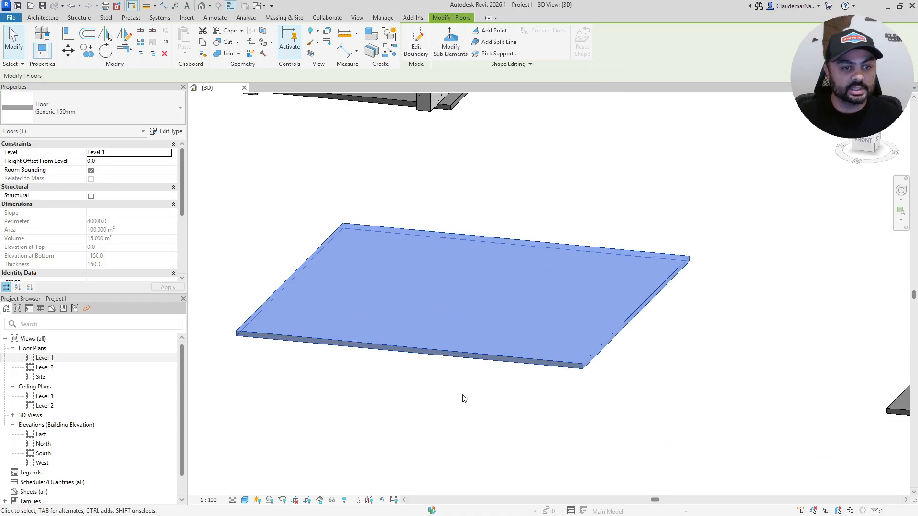
click(245, 310)
click(566, 249)
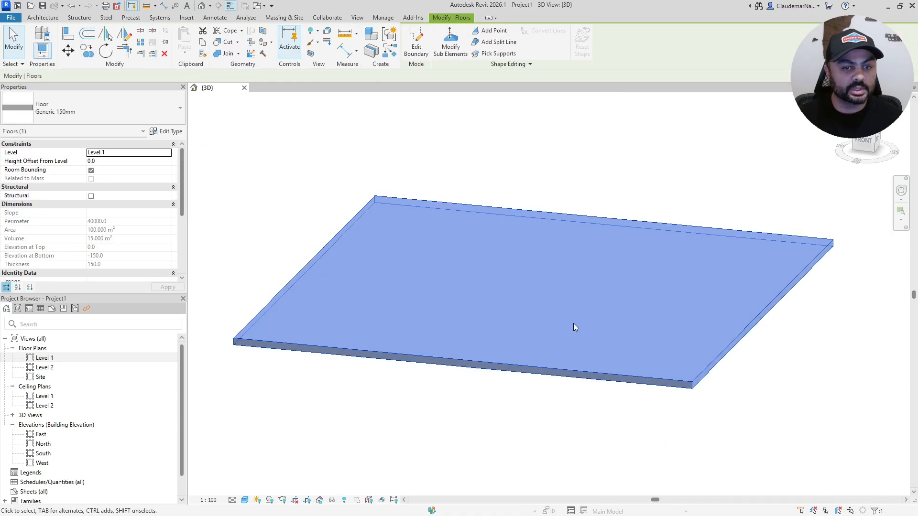
scroll(575, 327, down, 2)
key(h)
key(i)
click(324, 258)
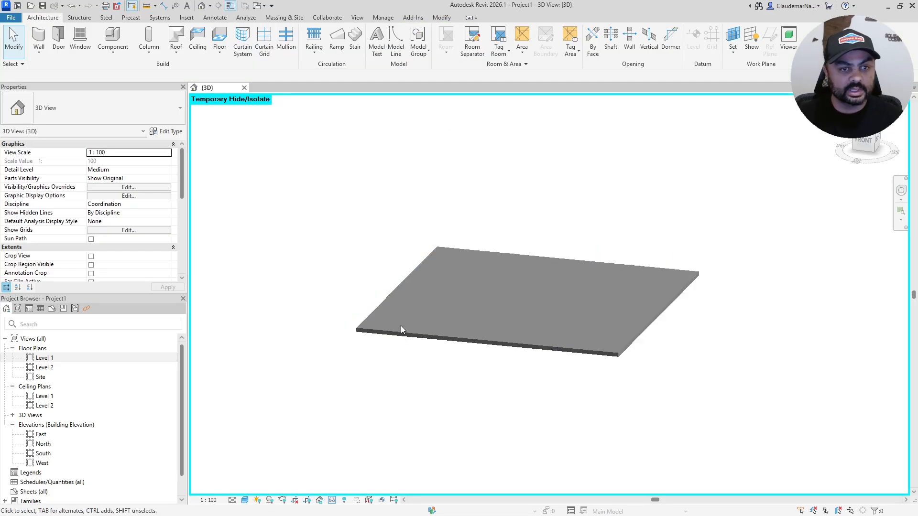
Start modifying the square floor's sub-elements with Top Plane as the elevation base.
scroll(401, 326, down, 2)
click(454, 336)
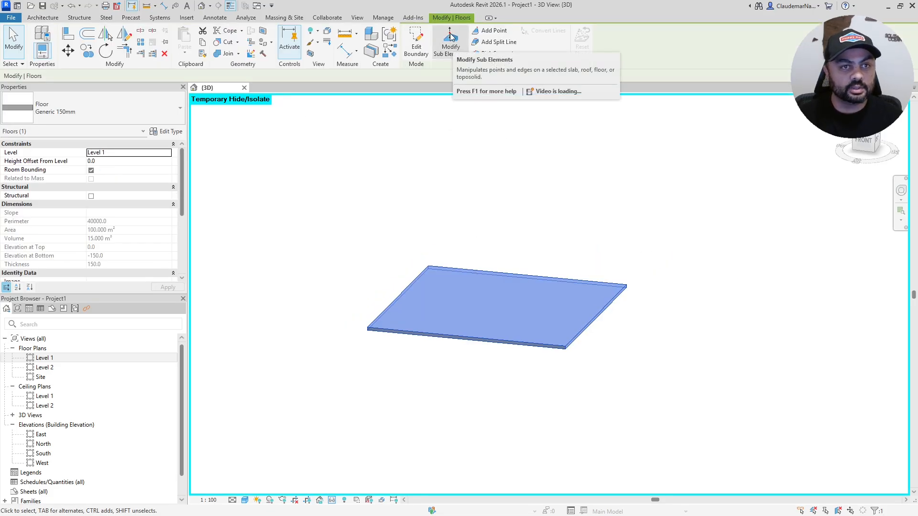
click(449, 40)
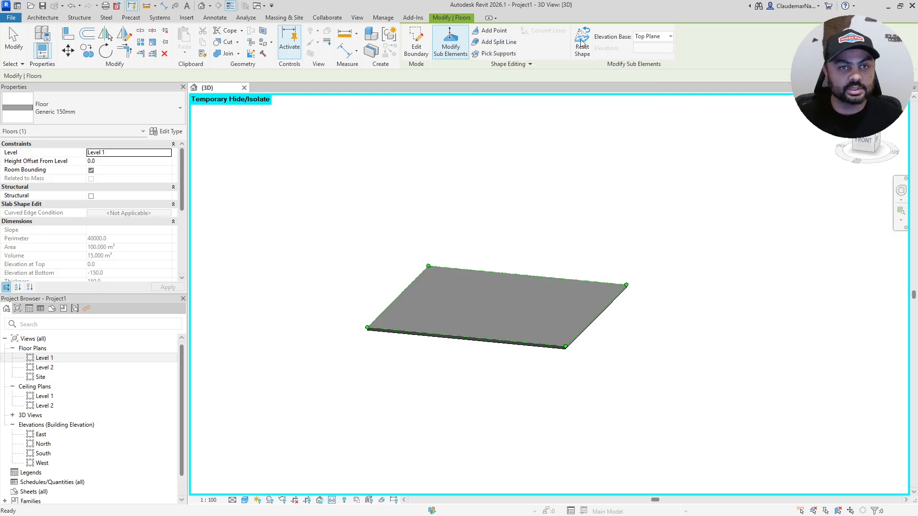
click(654, 41)
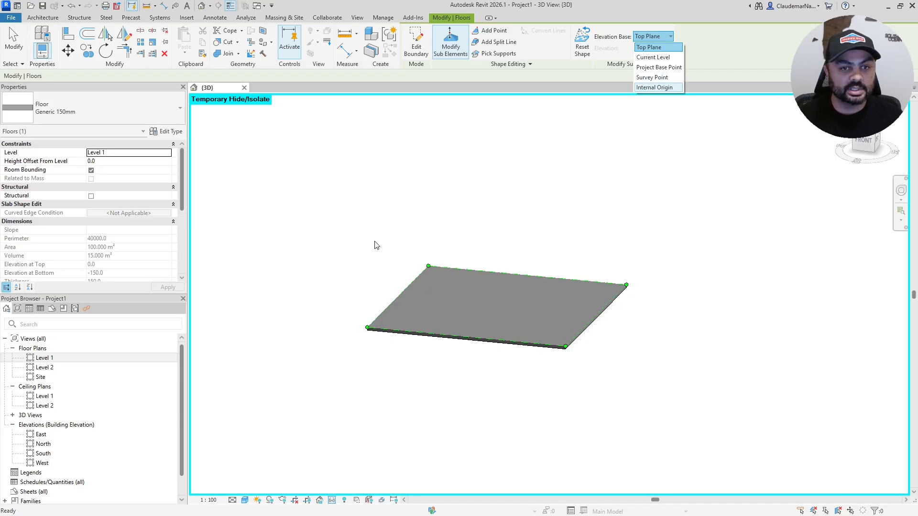
click(650, 49)
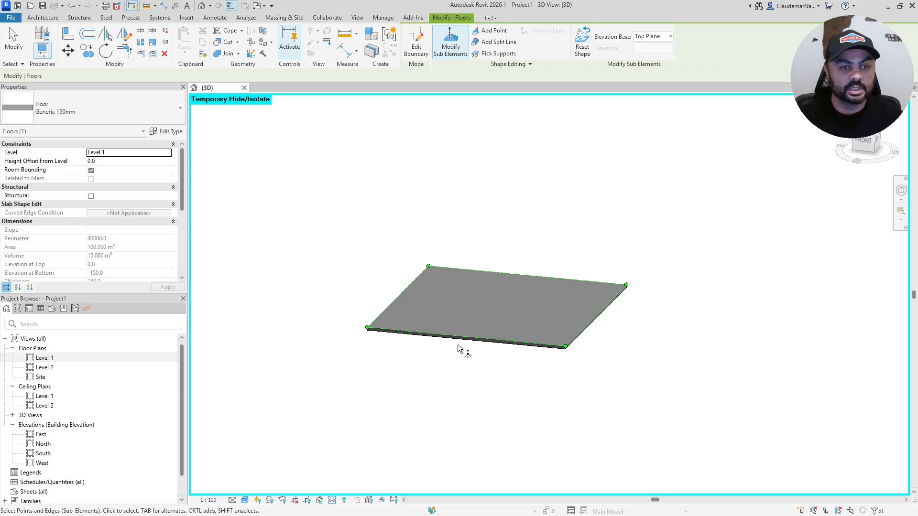
Raise the floor's right edge to an elevation of 1000 mm.
scroll(457, 348, up, 2)
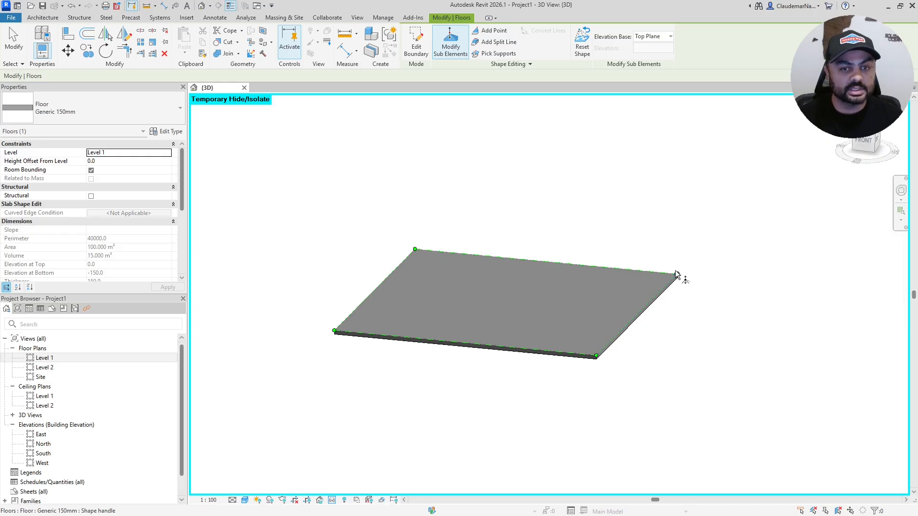
click(646, 310)
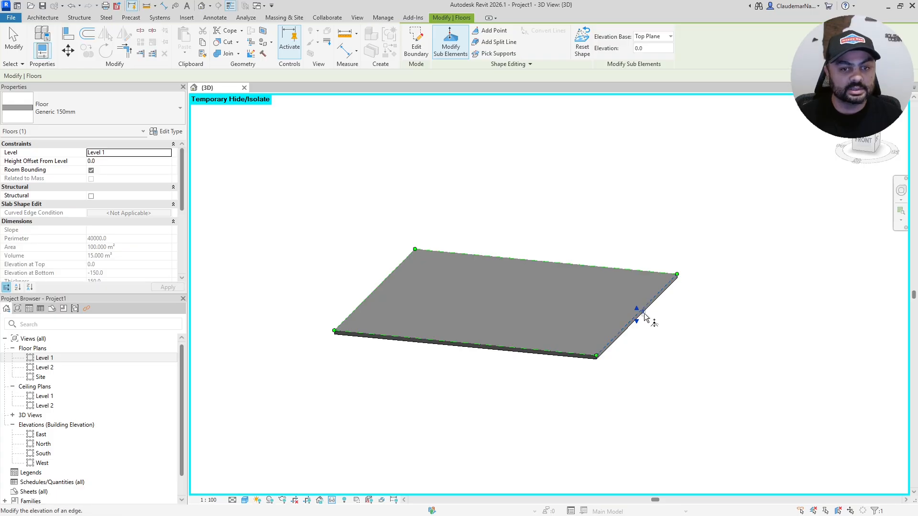
scroll(646, 317, up, 2)
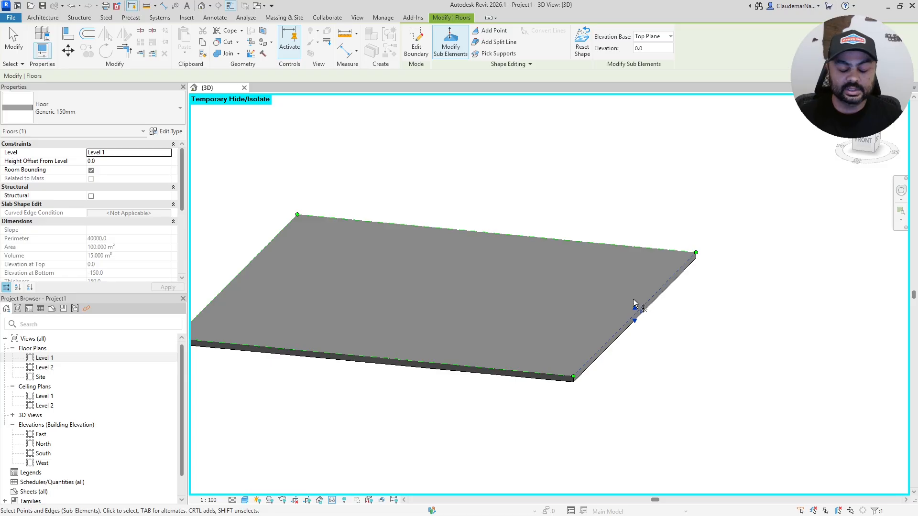
click(643, 310)
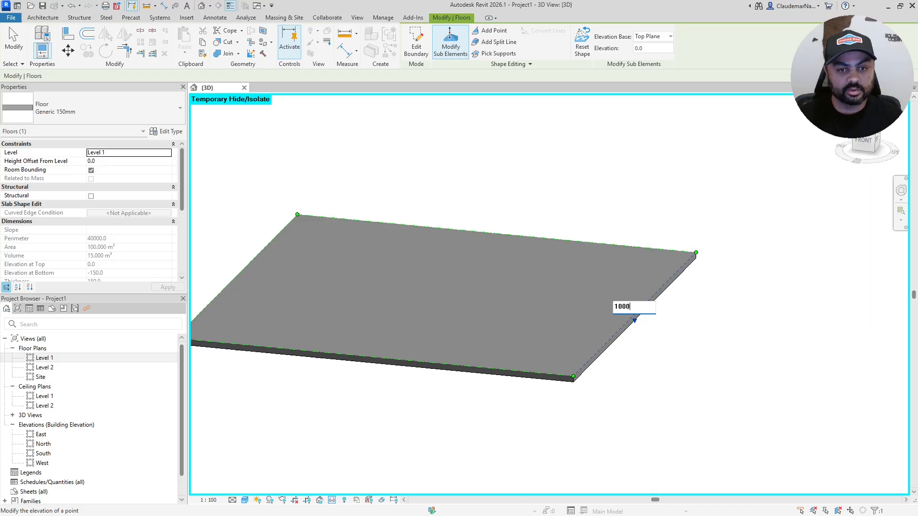
key(Return)
shift+middle_drag(580, 338, 542, 328)
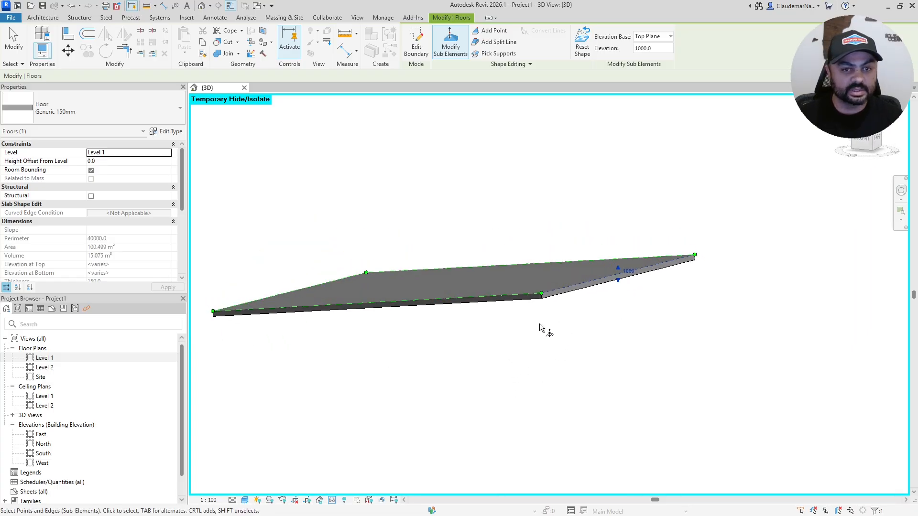
Set the elevation of the floor's right edge to 0.
click(629, 271)
text(0)
key(Return)
Set the far-right and near-left corner points of the floor to an elevation of 1000 mm each.
shift+middle_drag(635, 281, 587, 395)
click(694, 334)
click(702, 330)
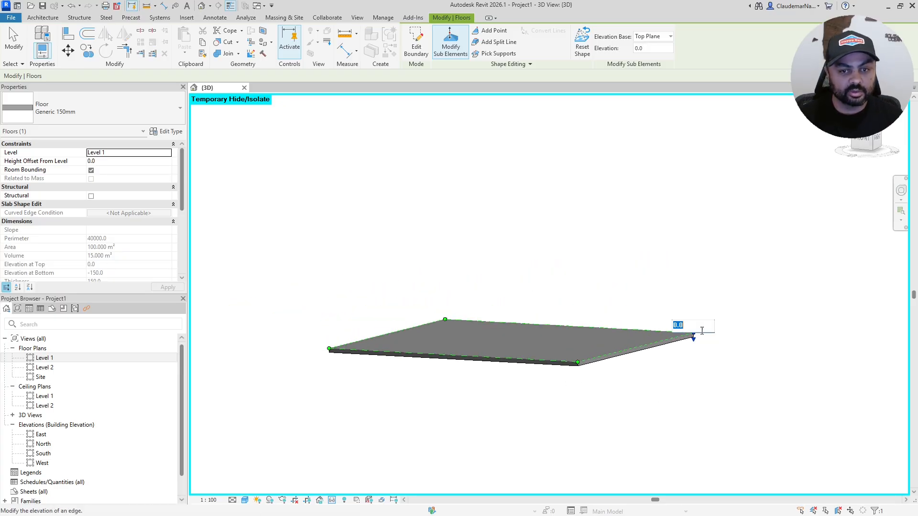
text(1000)
key(Return)
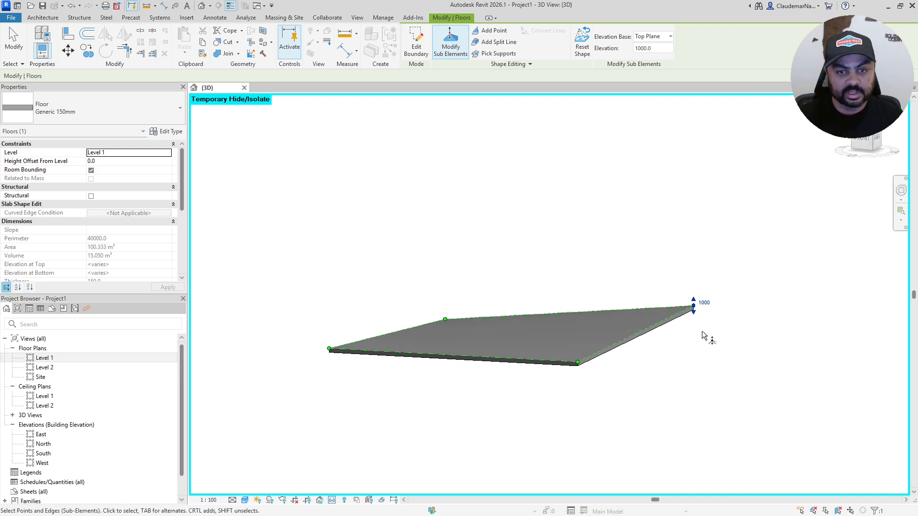
click(337, 345)
text(100)
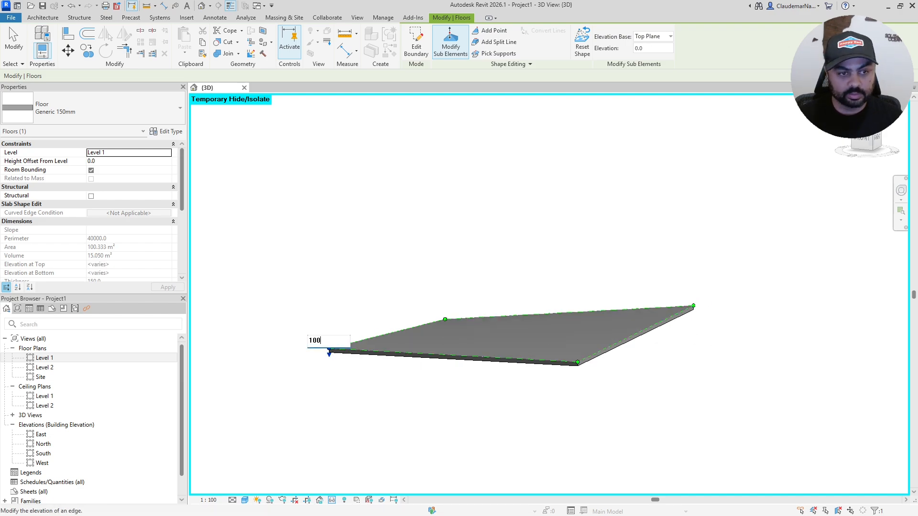
text(0)
key(Return)
Set the far-left and near-right corner points of the floor to an elevation of -1000 mm each.
click(446, 319)
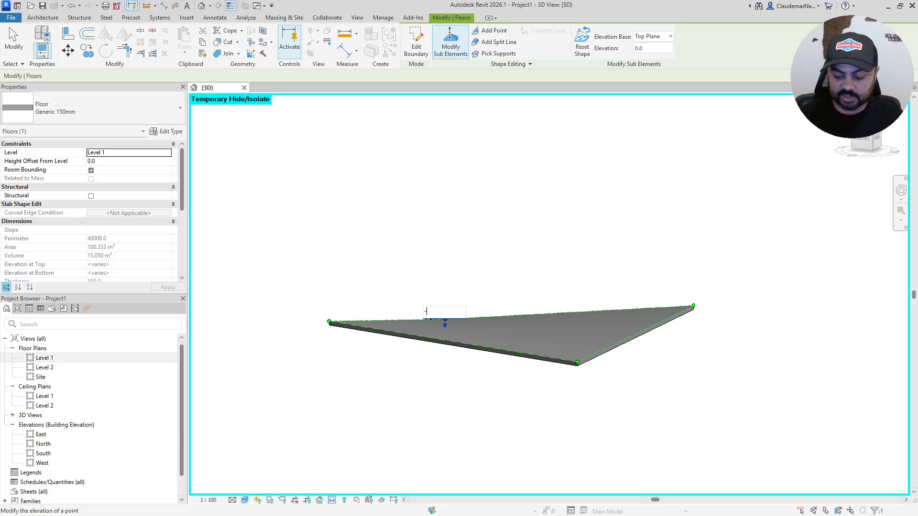
text(-1000)
key(Return)
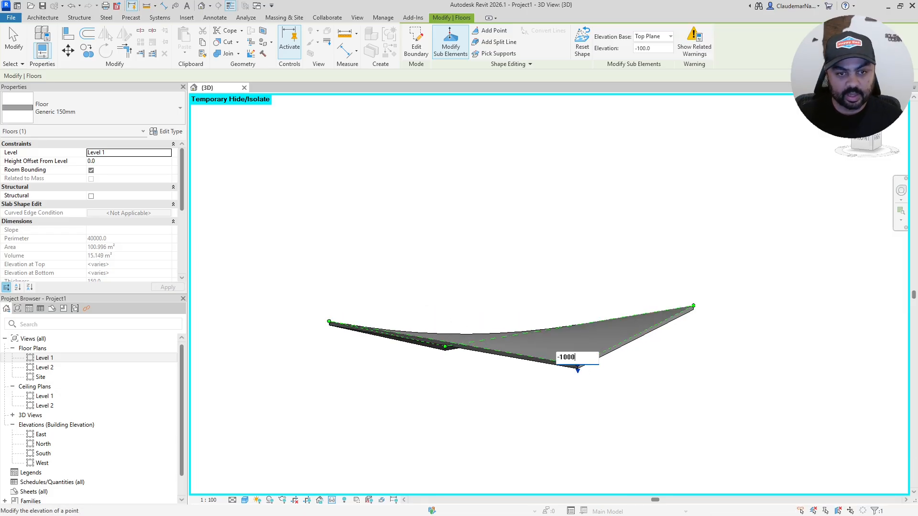
key(Escape)
key(Escape)
mouse_move(485, 385)
shift+middle_down()
mouse_move(433, 344)
mouse_move(520, 477)
mouse_move(485, 400)
shift+middle_up()
Reopen sub-element editing on the warped floor and offset its right edge upward by 600 mm.
click(485, 400)
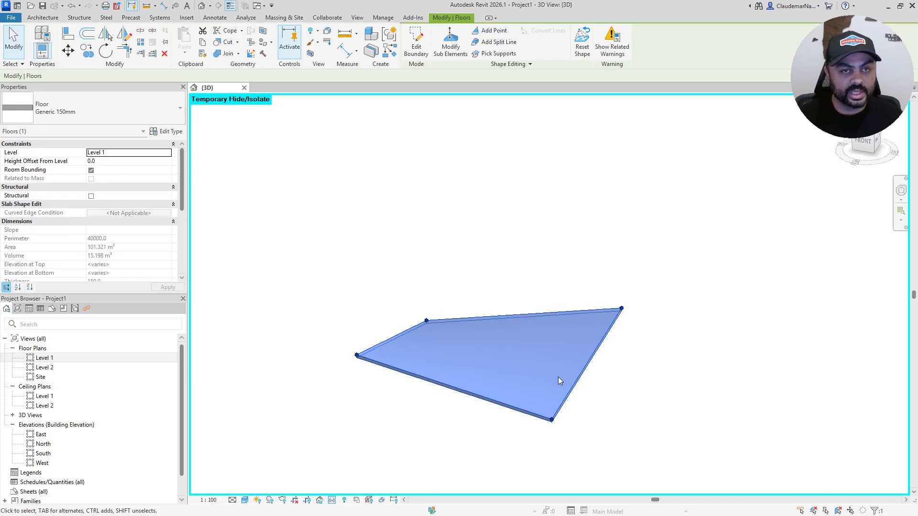
click(450, 45)
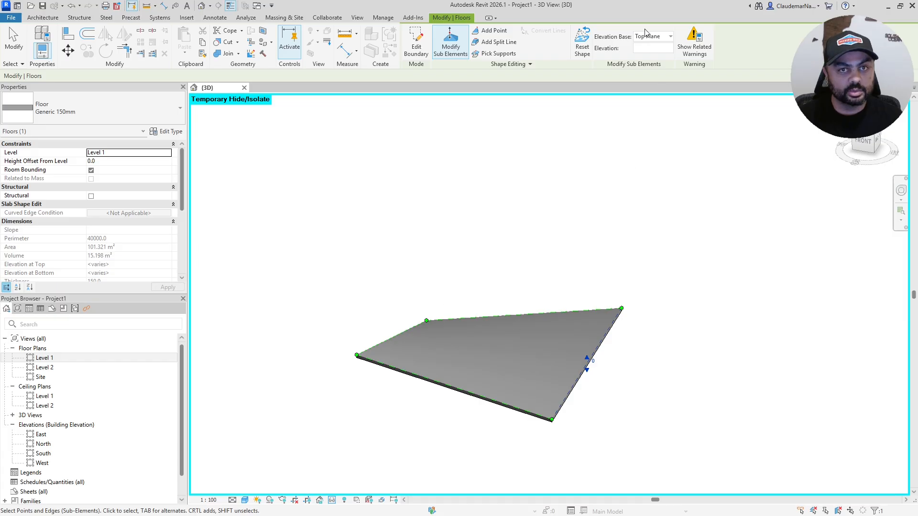
click(596, 366)
text(600)
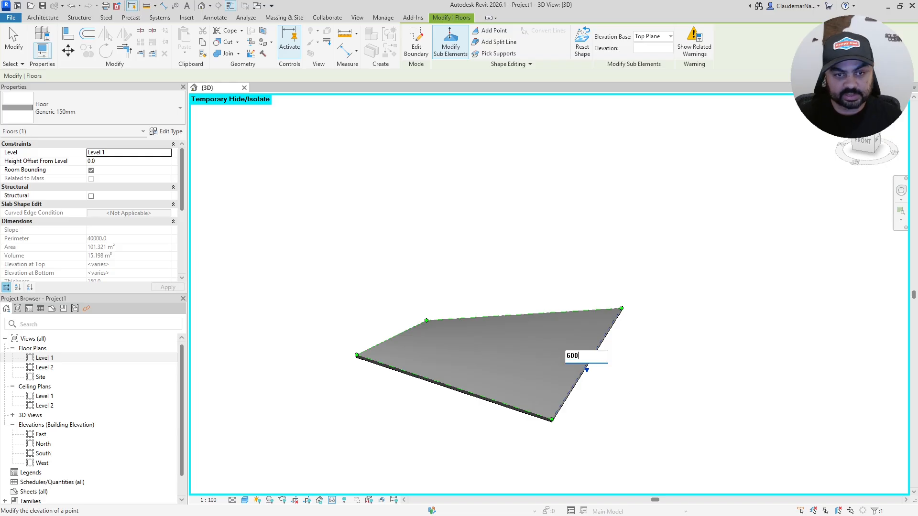
key(Return)
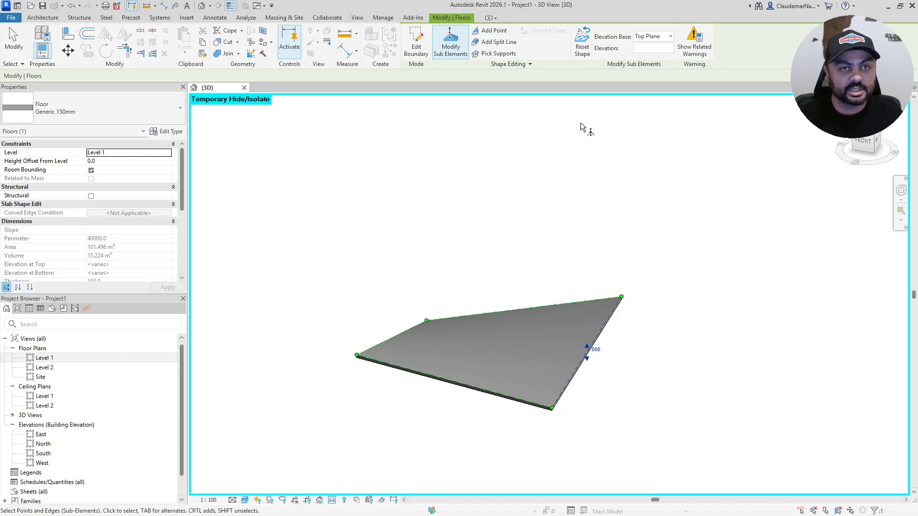
Reset the floor's shape to remove all elevation edits.
click(584, 40)
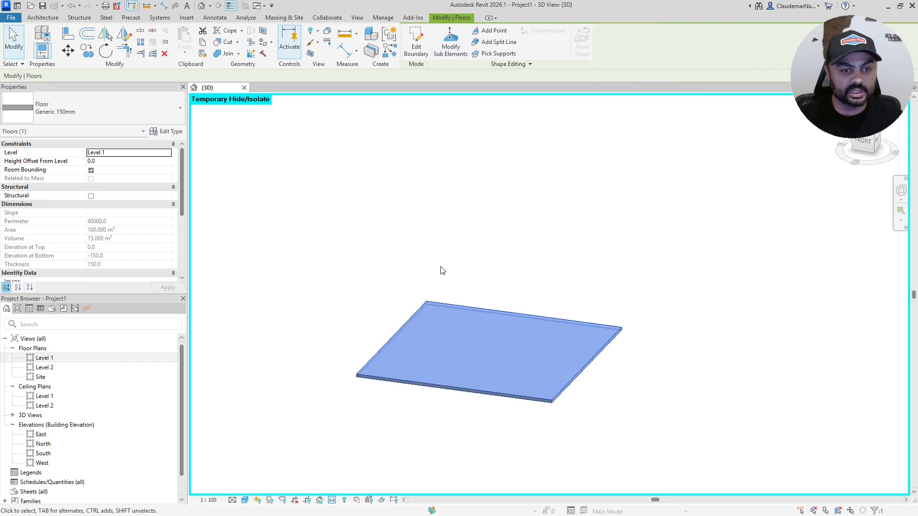
click(397, 380)
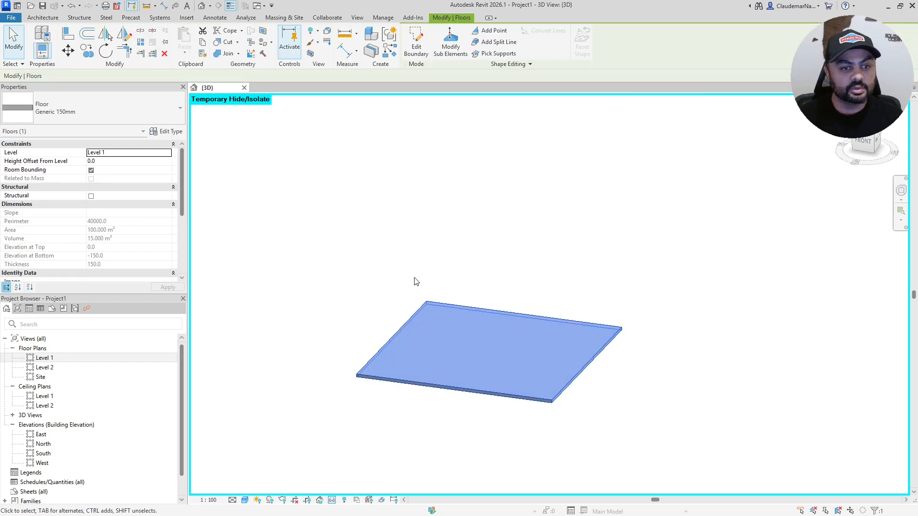
Add a shape point at the midpoint of each of the floor's four edges, along the surface with 0.0 offset.
click(450, 43)
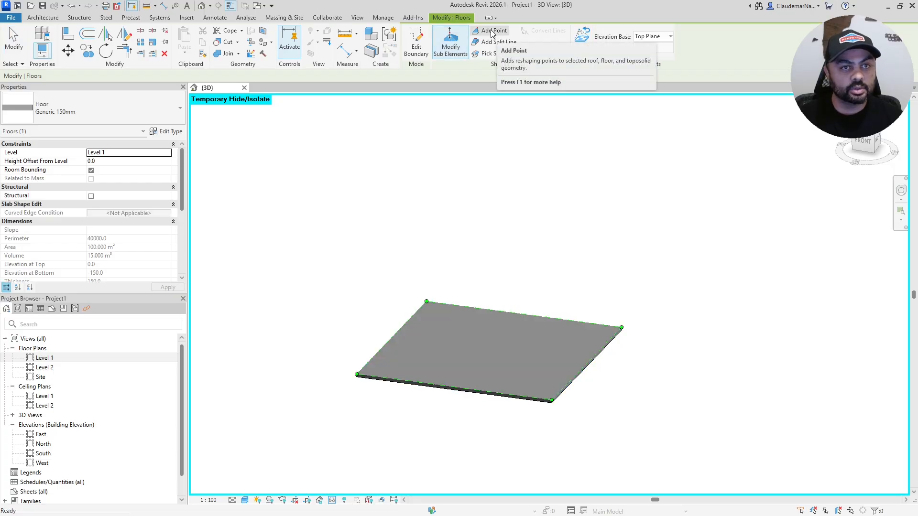
click(492, 32)
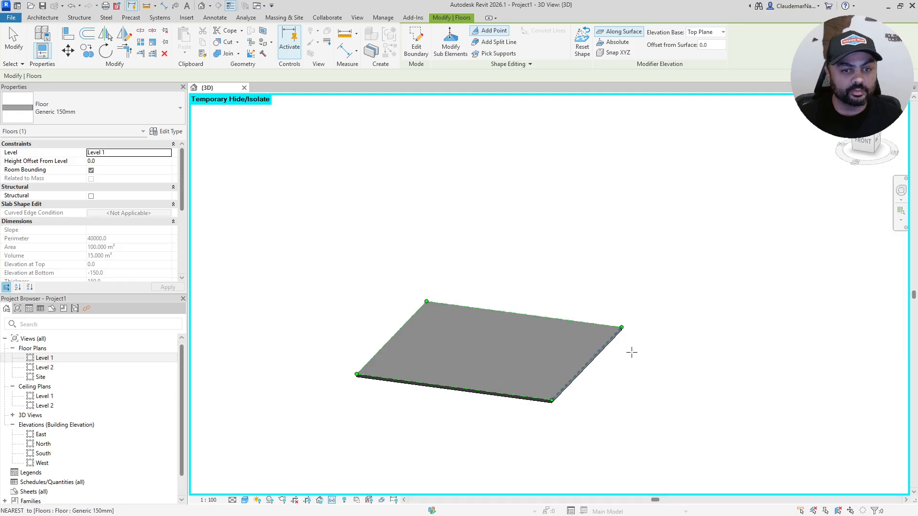
click(586, 349)
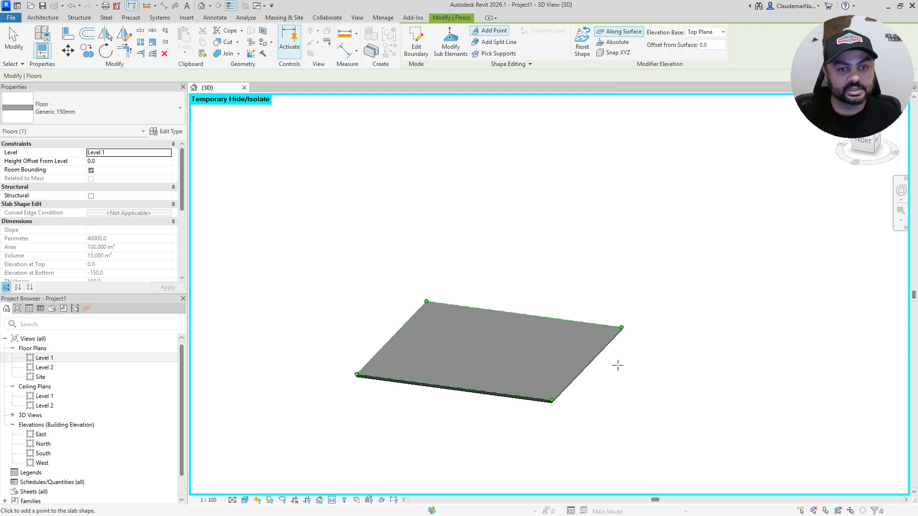
click(587, 363)
click(524, 314)
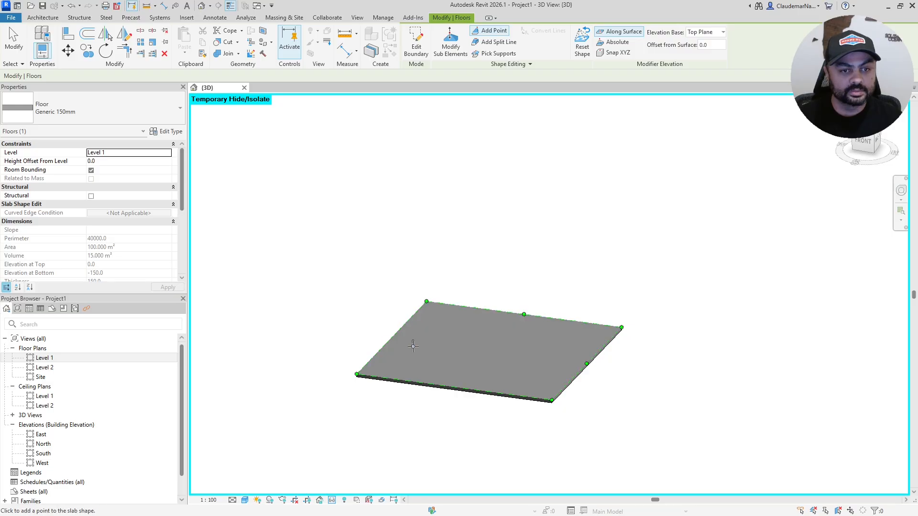
click(391, 338)
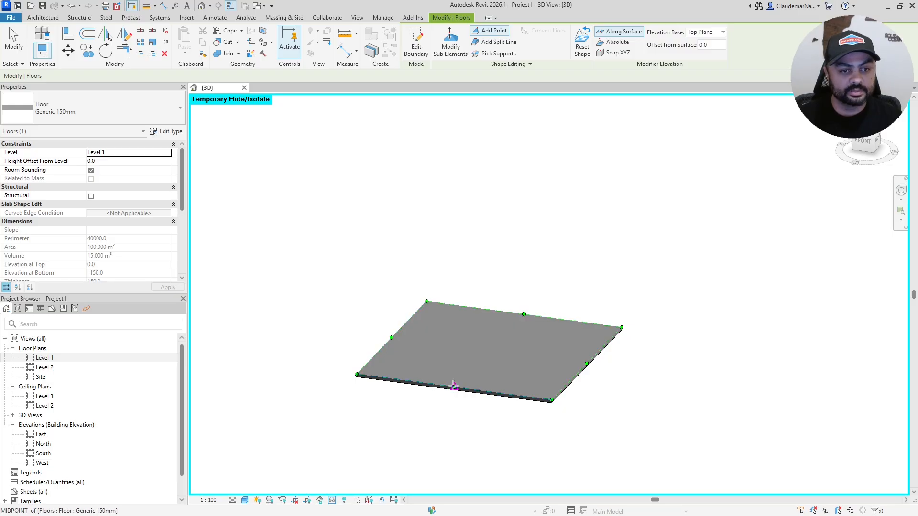
click(453, 386)
key(Escape)
key(Escape)
Pull the floor's far-right corner point up to about 1400 mm and raise the near-right corner point freehand.
click(398, 384)
click(450, 42)
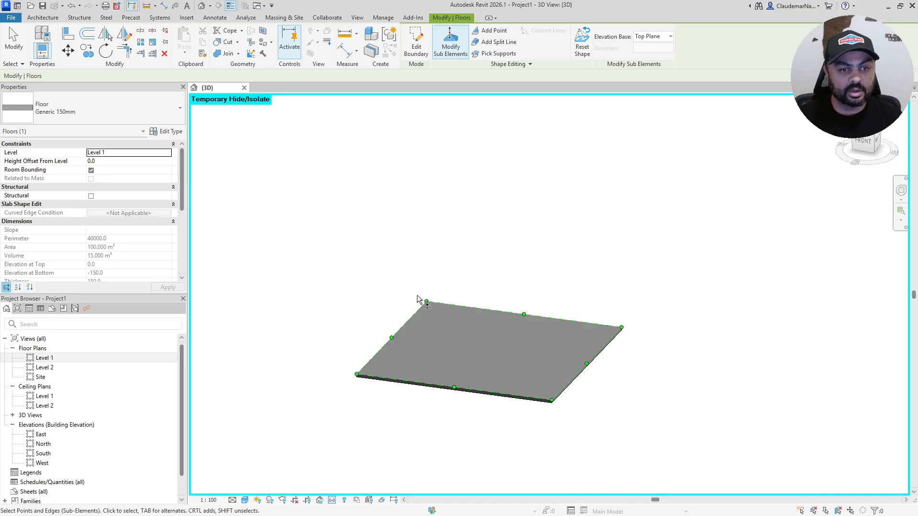
click(524, 315)
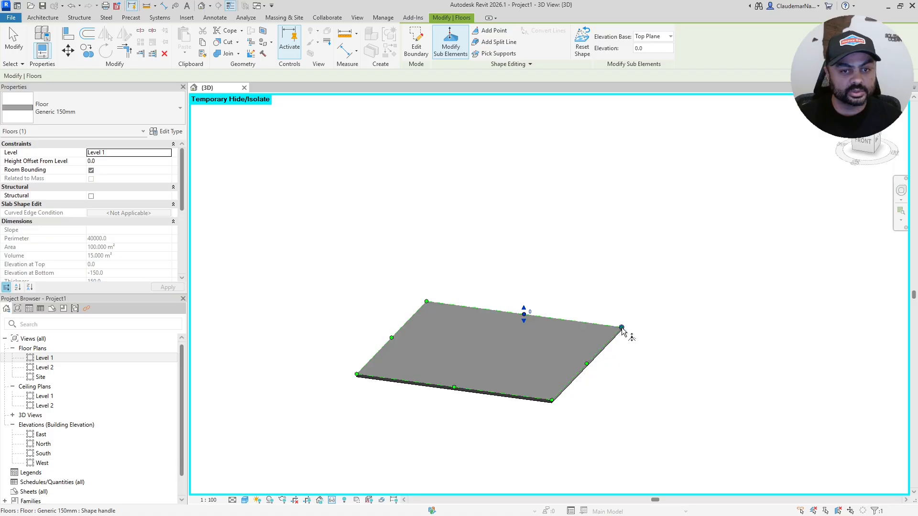
drag(617, 339, 620, 301)
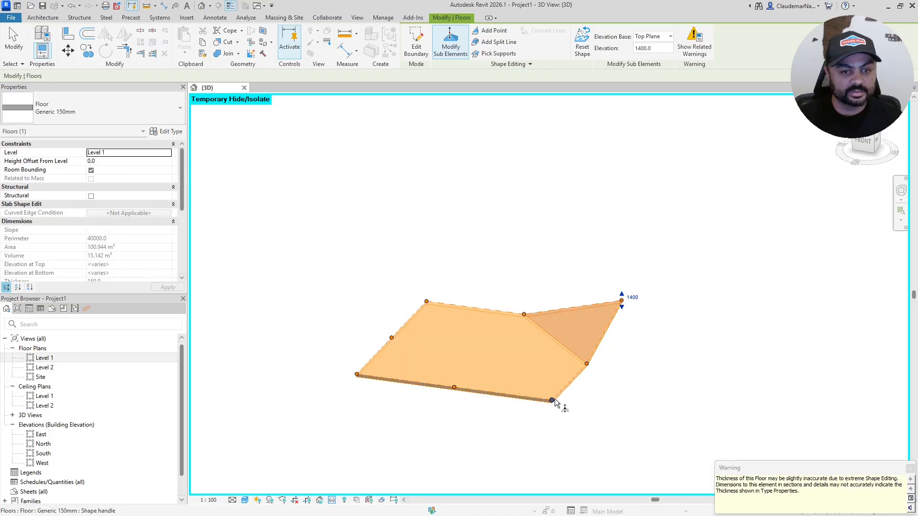
drag(552, 395, 552, 356)
Raise the near-left corner point freehand and the far-left one to about 1665 mm, then finish editing the floor.
click(357, 374)
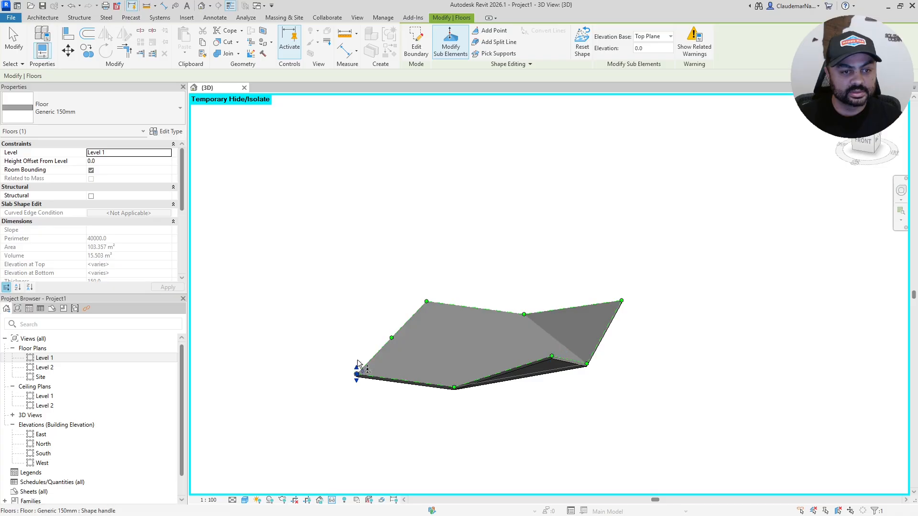
drag(357, 368, 357, 339)
click(426, 302)
drag(426, 296, 424, 276)
shift+middle_drag(424, 275, 510, 306)
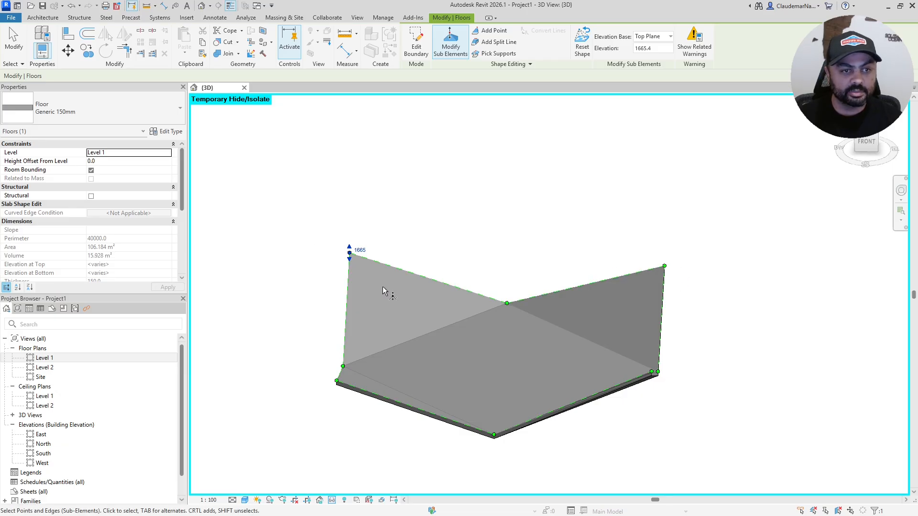
shift+middle_drag(483, 418, 677, 447)
key(Escape)
key(Escape)
scroll(546, 335, down, 2)
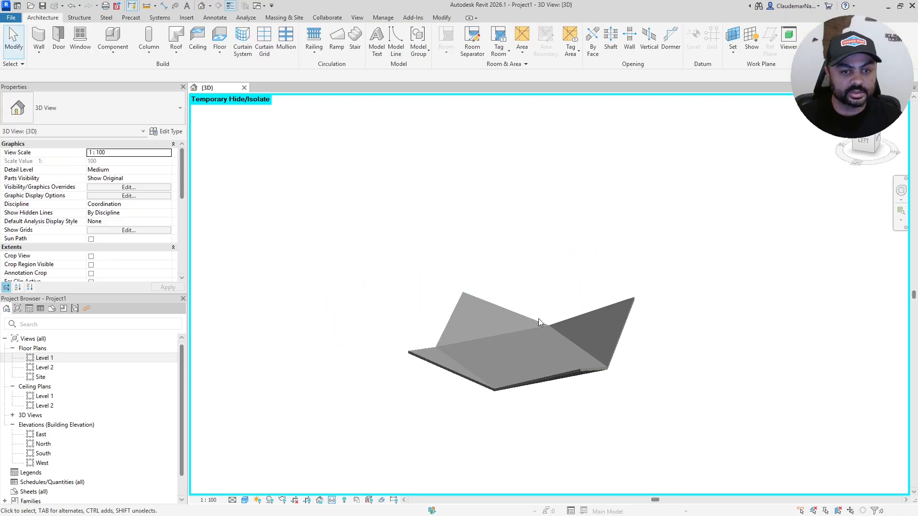
Clear the temporary isolation in the 3D view and isolate the three floors that form the U-shaped ramp.
click(333, 500)
click(356, 490)
shift+middle_drag(538, 384, 559, 364)
scroll(784, 389, up, 2)
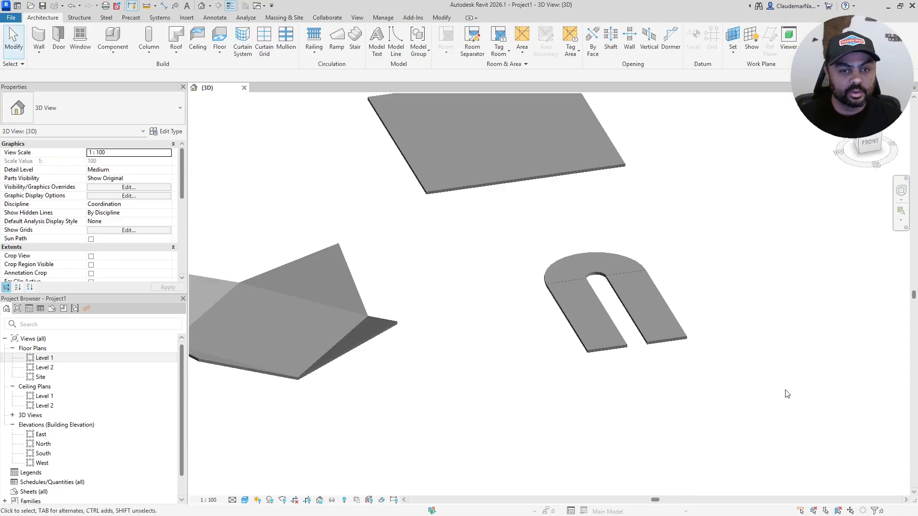
drag(779, 398, 516, 199)
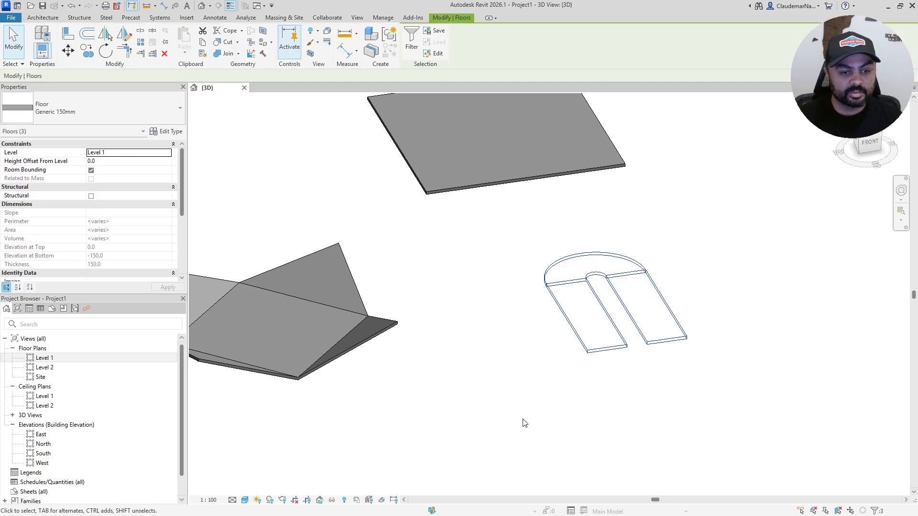
click(332, 500)
click(367, 465)
scroll(506, 365, up, 3)
middle_drag(551, 330, 540, 373)
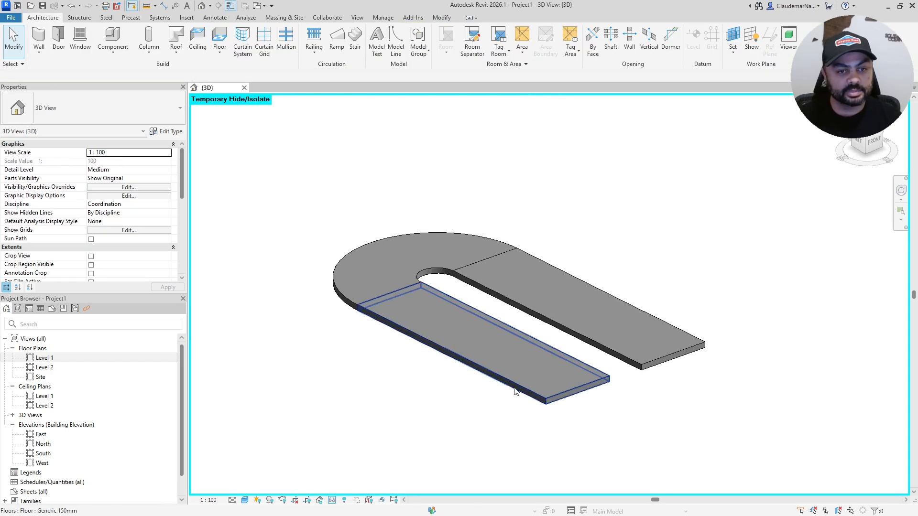
Open the Level 1 floor plan tiled beside the 3D view, with the U-shaped floors framed in both.
click(514, 387)
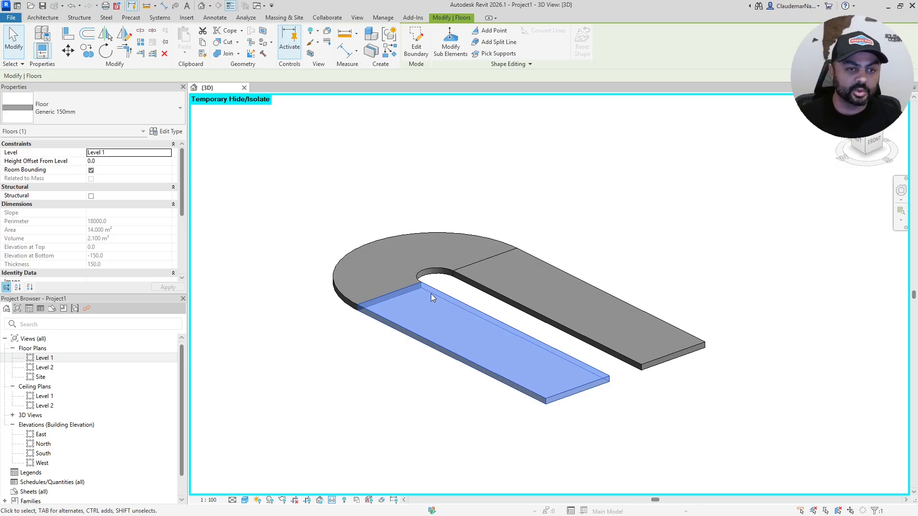
double_click(44, 358)
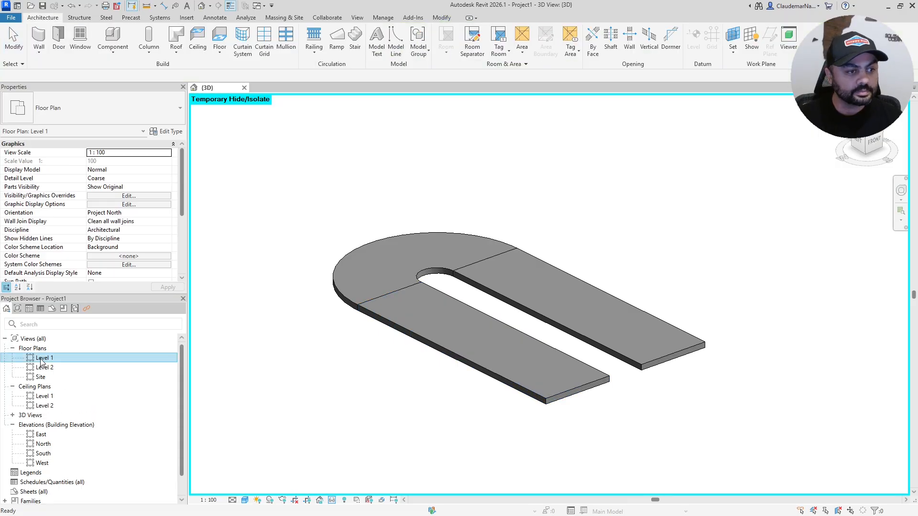
scroll(684, 322, up, 3)
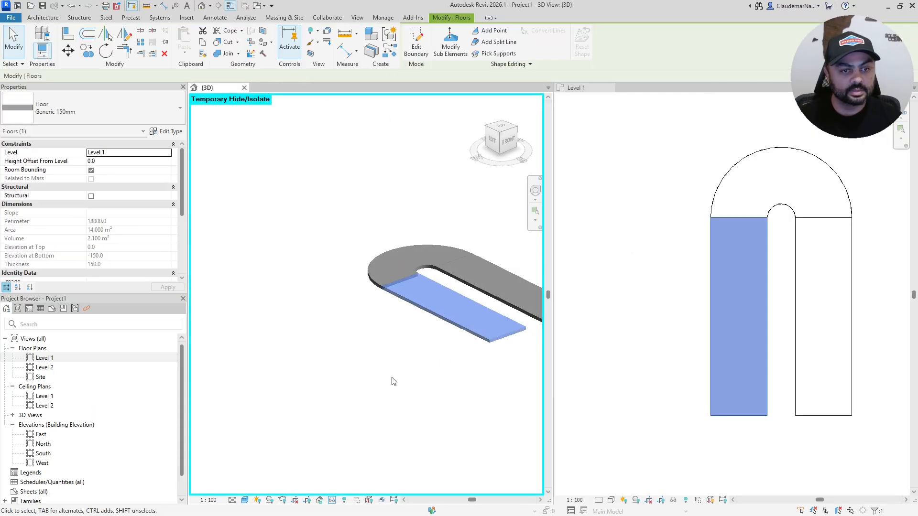
scroll(390, 378, down, 2)
middle_drag(454, 387, 361, 391)
scroll(341, 363, up, 3)
click(406, 353)
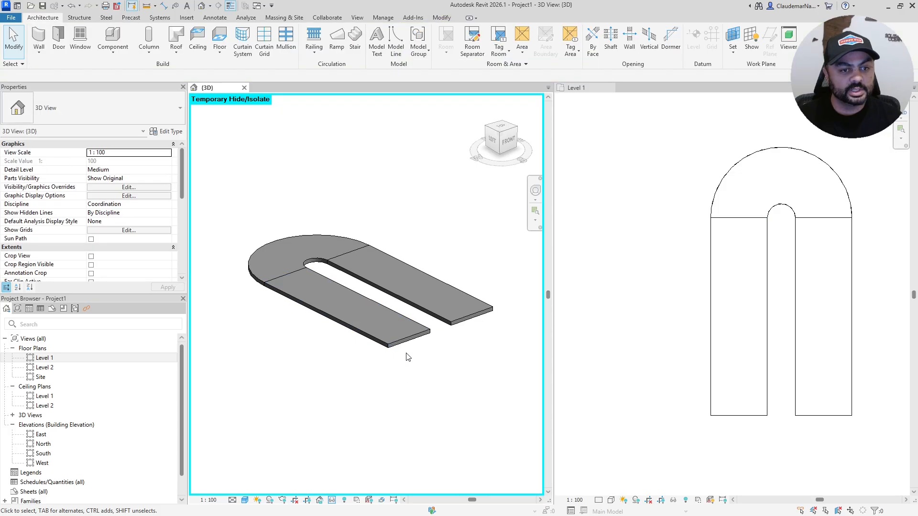
Raise the near straight floor's edge where it meets the curved floor to an elevation of 450 mm.
click(403, 336)
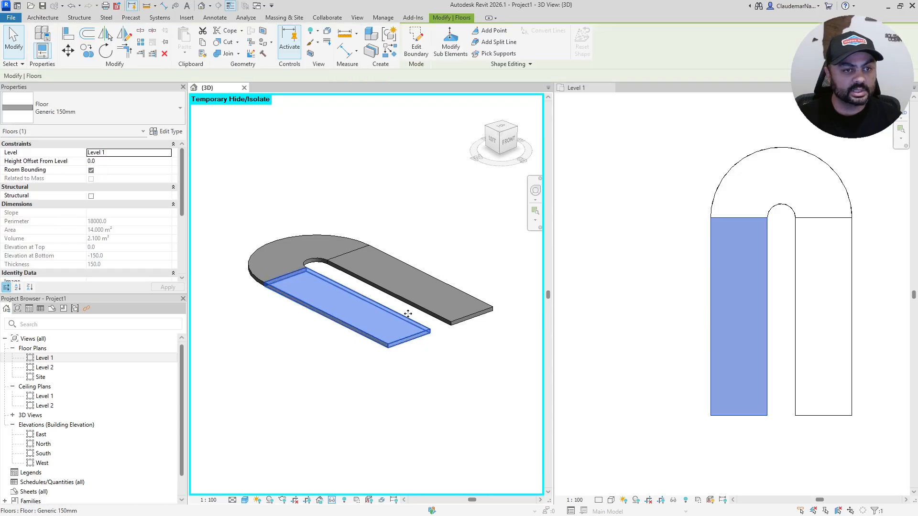
click(450, 43)
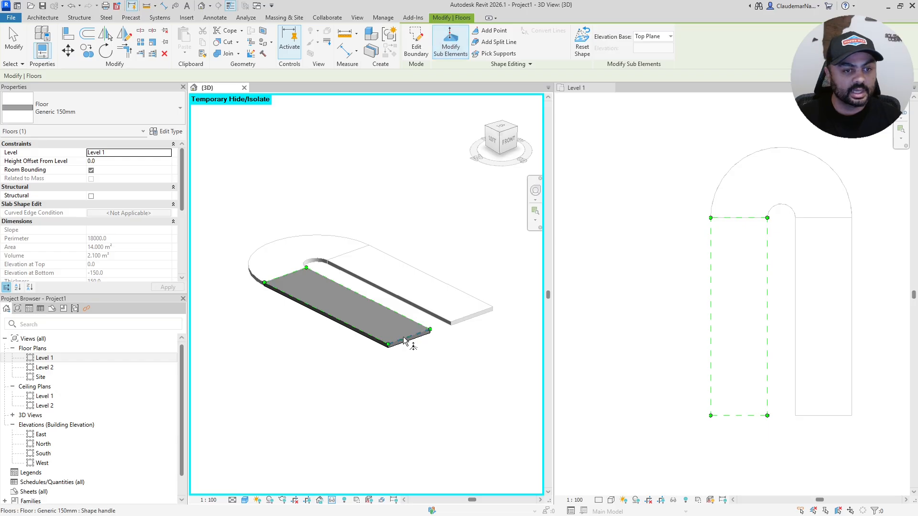
click(292, 273)
key(Return)
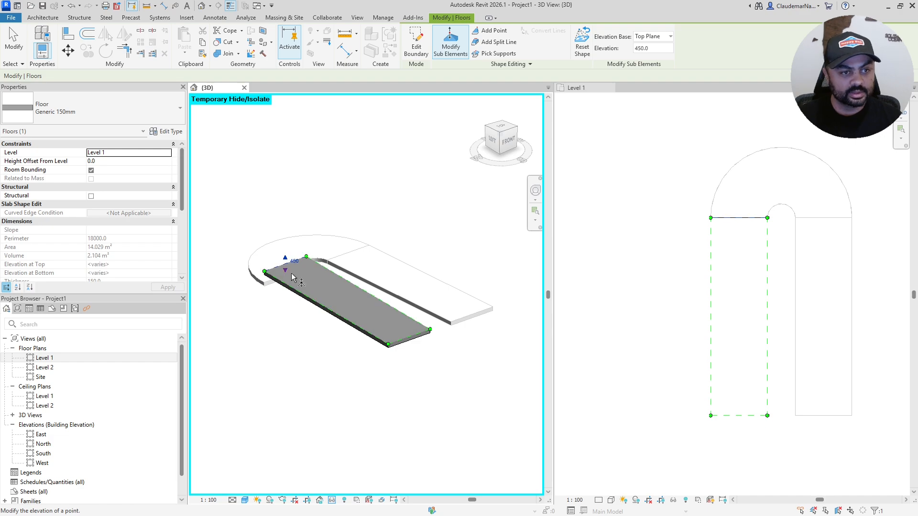
key(Escape)
key(Escape)
Raise the curved floor's edge beside the near ramp to 450 mm, snapping it to that ramp's raised edge.
click(254, 276)
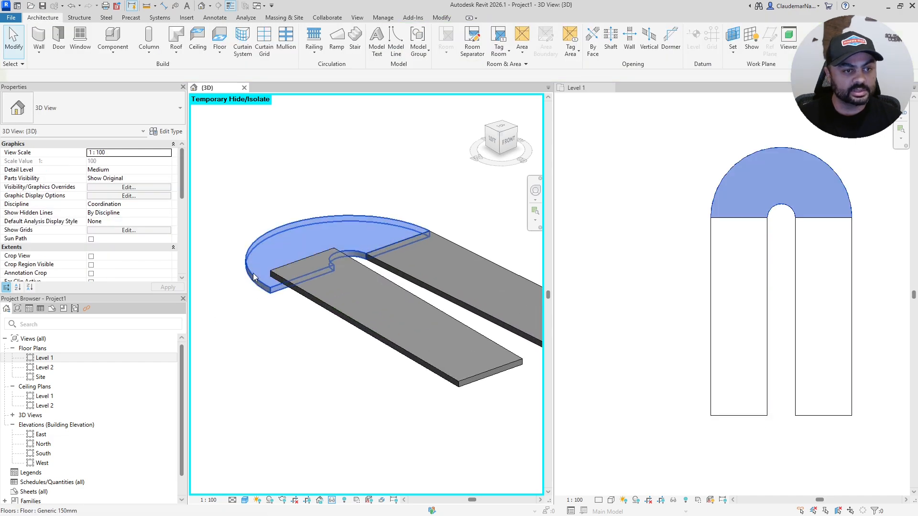
key(Escape)
scroll(276, 289, up, 2)
click(277, 289)
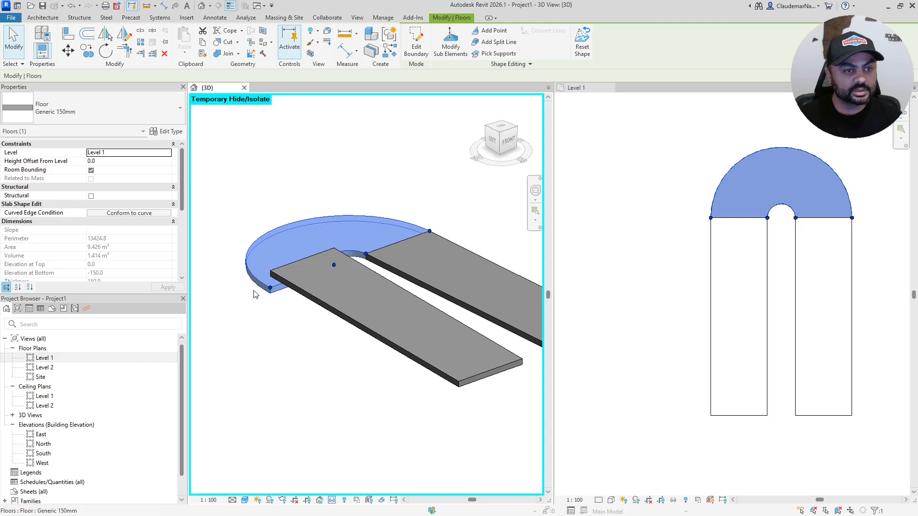
click(451, 43)
click(281, 286)
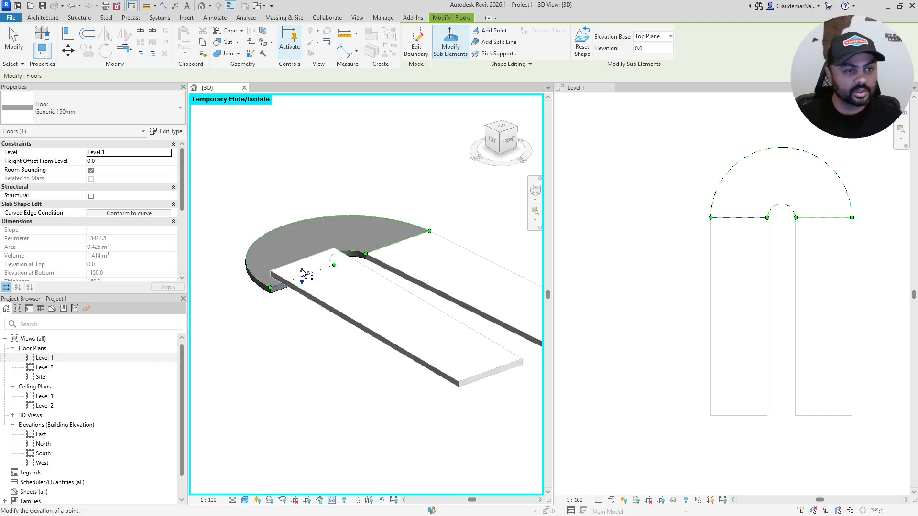
drag(302, 271, 302, 270)
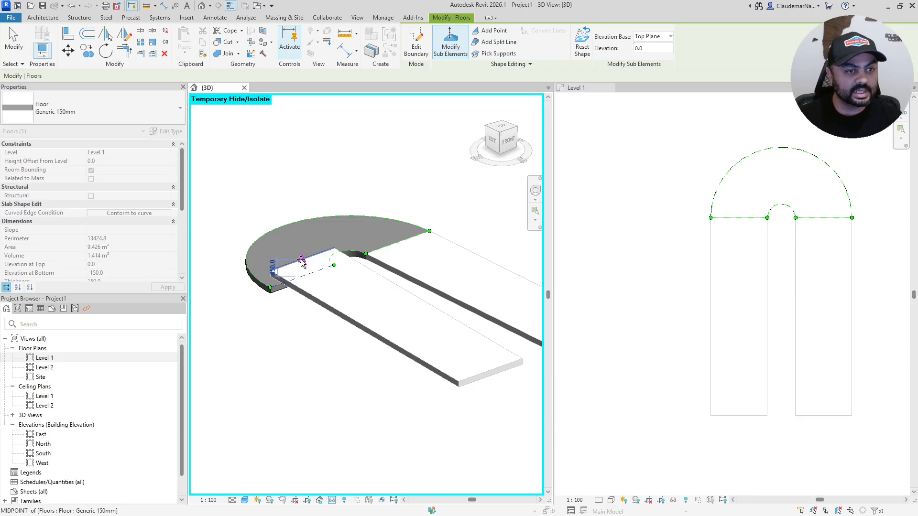
drag(301, 262, 302, 256)
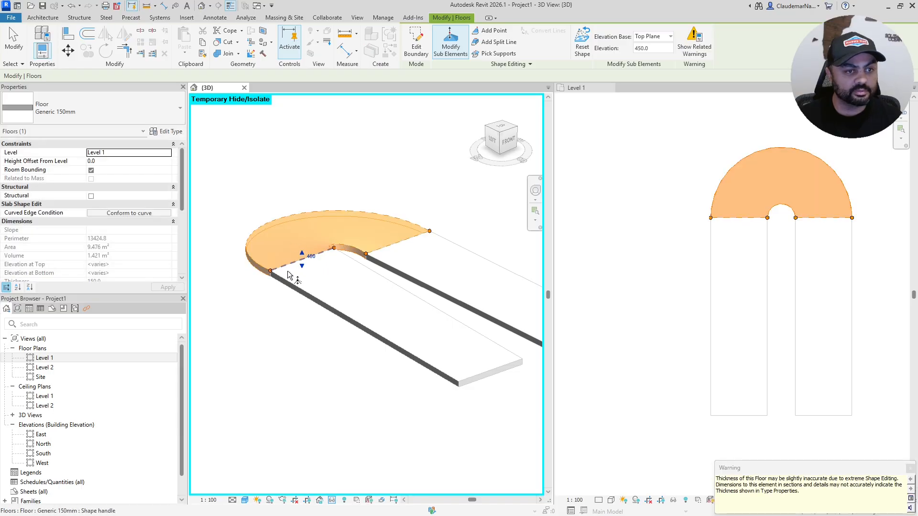
click(254, 290)
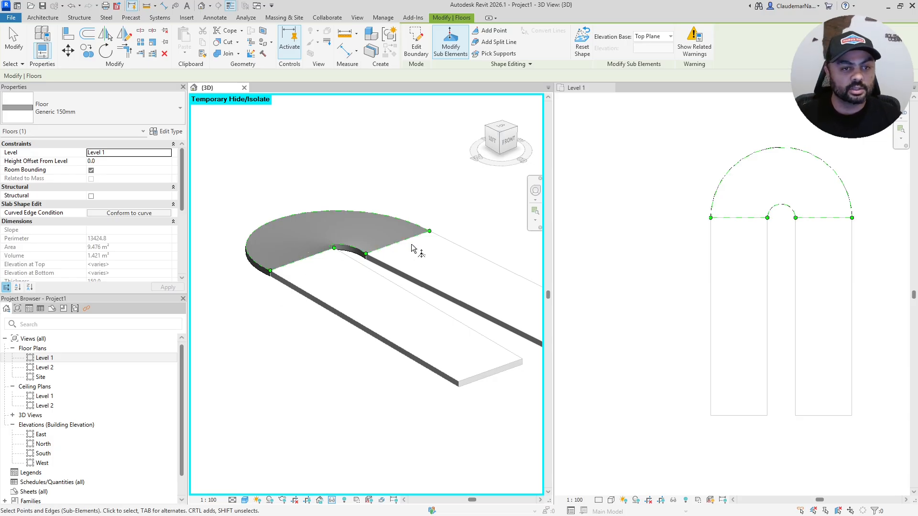
key(ctrl+z)
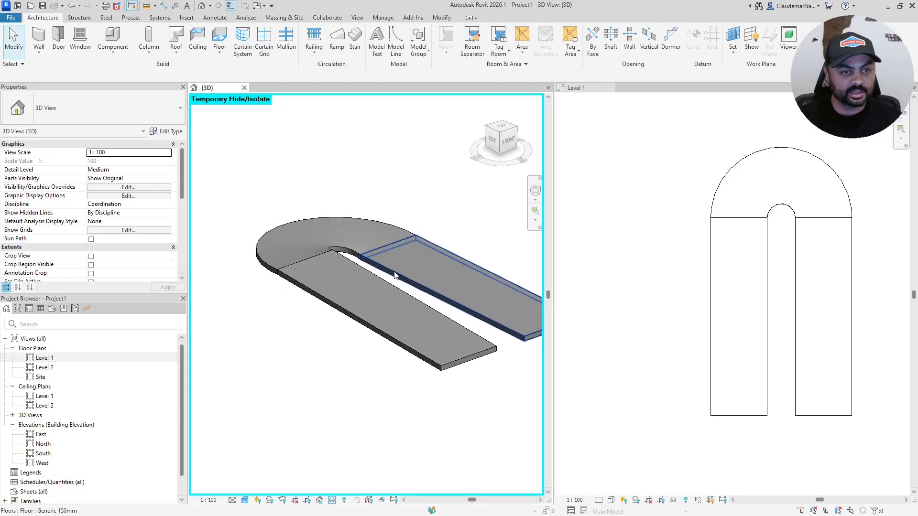
Set the elevation of the curved floor's other straight edge, beside the far straight floor, to 600 mm.
click(335, 234)
click(450, 43)
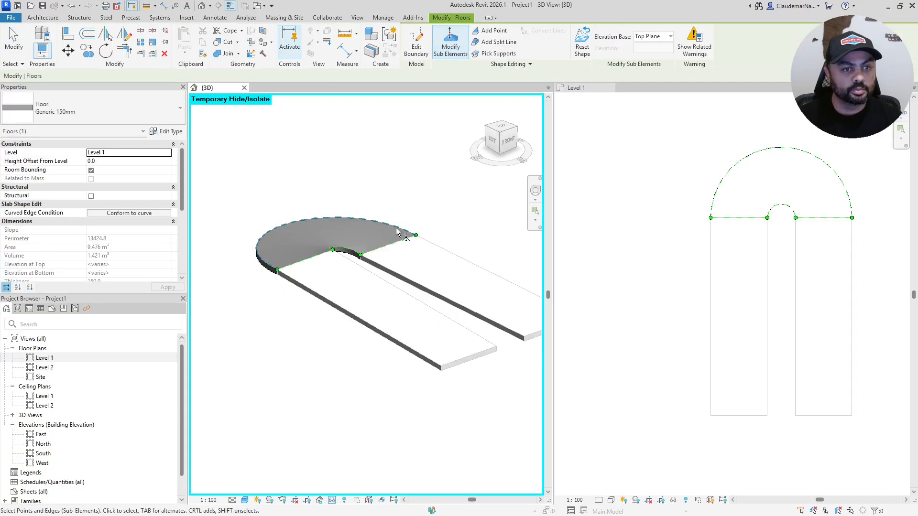
click(829, 219)
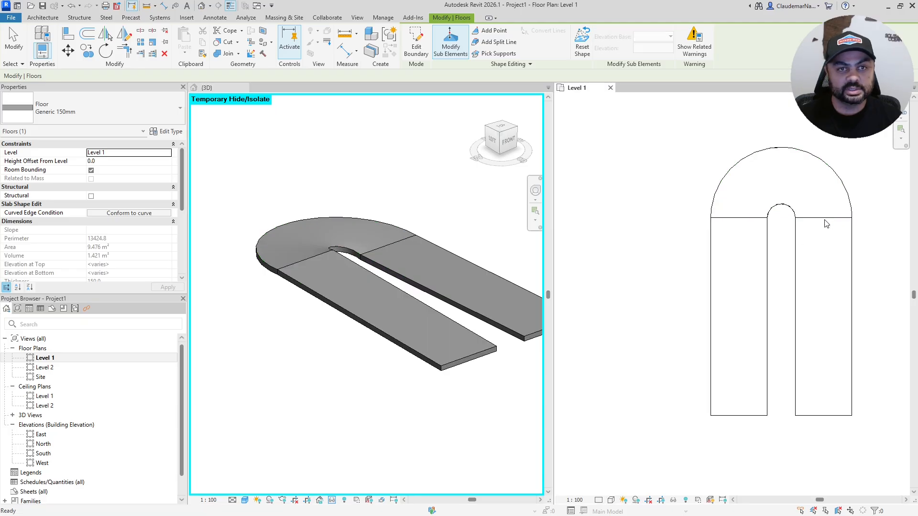
click(830, 219)
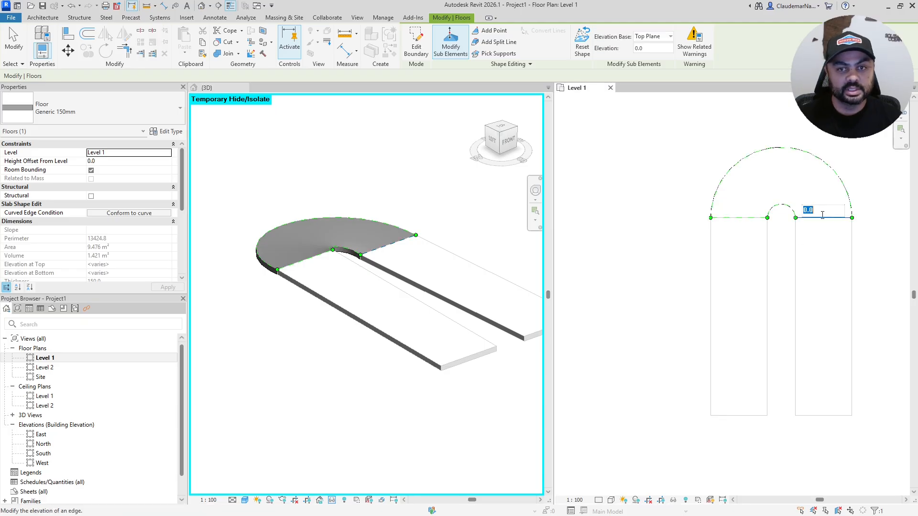
key(Return)
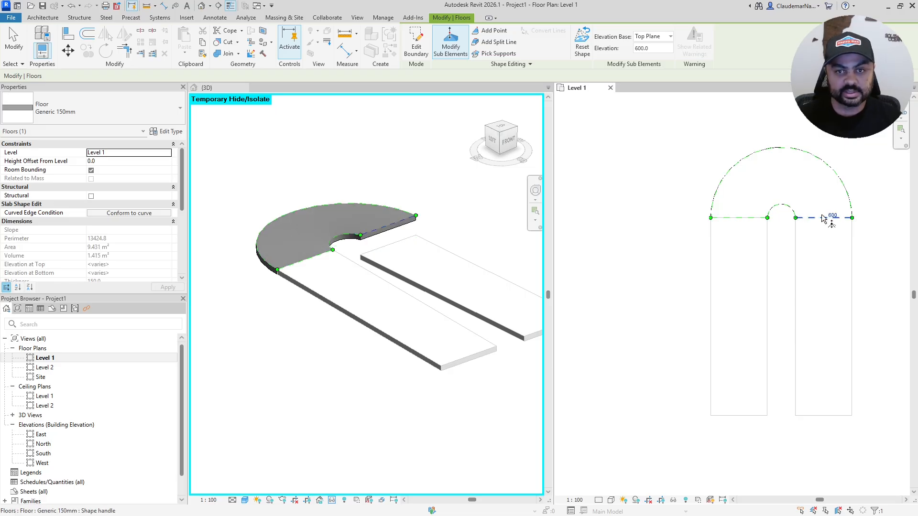
key(Escape)
key(Escape)
Raise the far straight floor's edge at the curved floor to 600 mm, meeting the curved floor's raised edge.
click(458, 232)
click(387, 245)
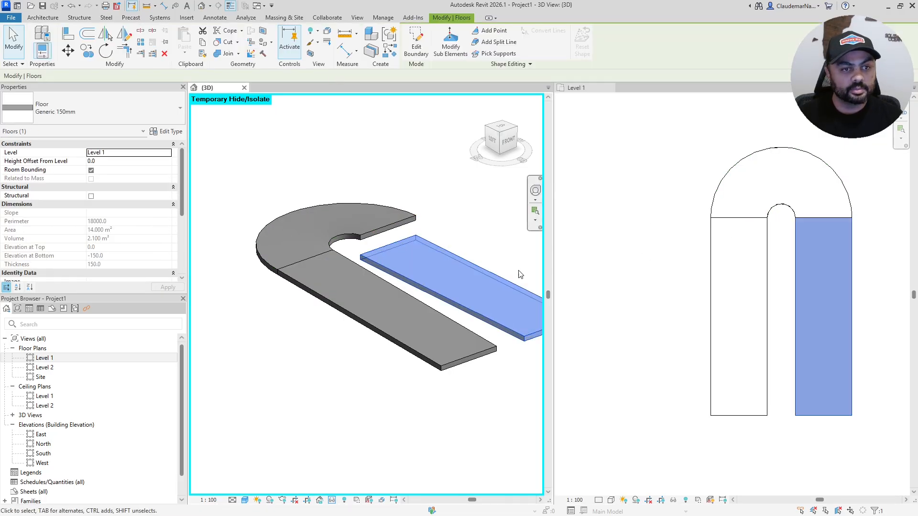
click(450, 46)
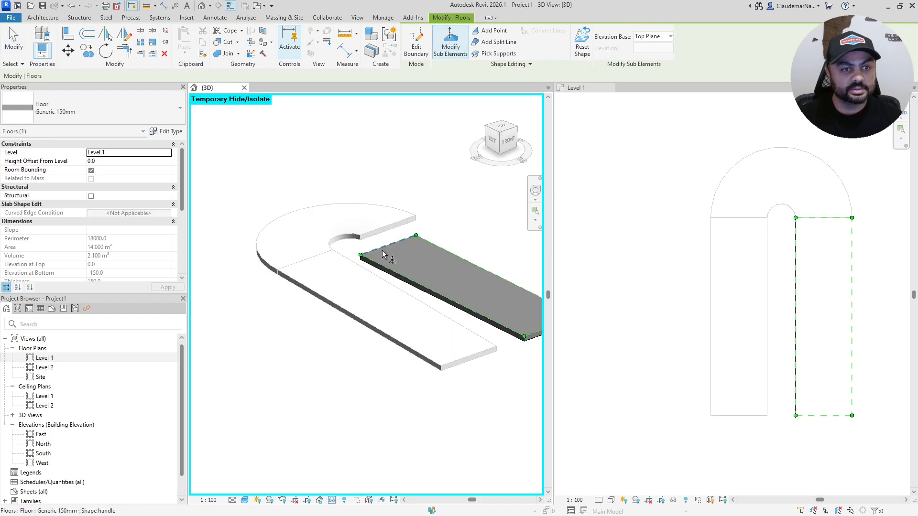
drag(388, 239, 389, 226)
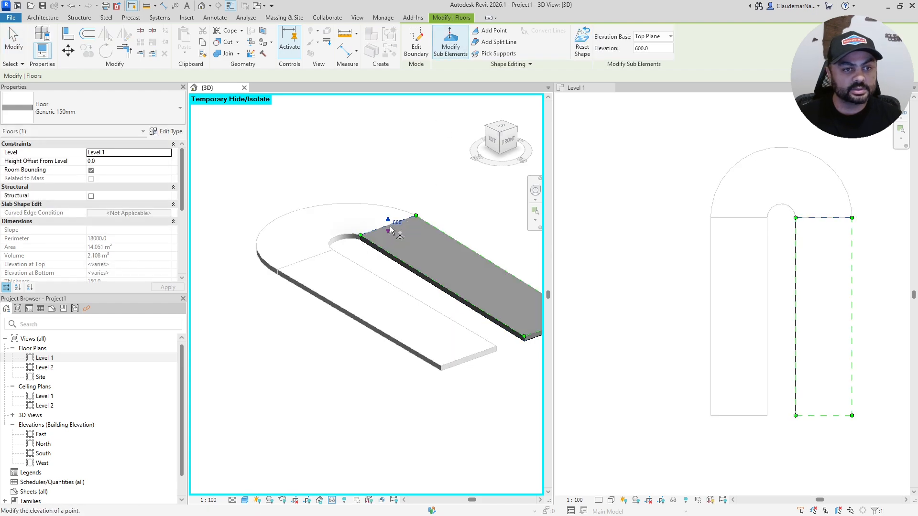
Set the elevation of the far straight floor's free end edge to 1050 mm and finish editing its shape.
scroll(390, 227, down, 1)
middle_drag(497, 291, 402, 279)
click(443, 300)
text(1050)
key(Return)
key(Escape)
key(Escape)
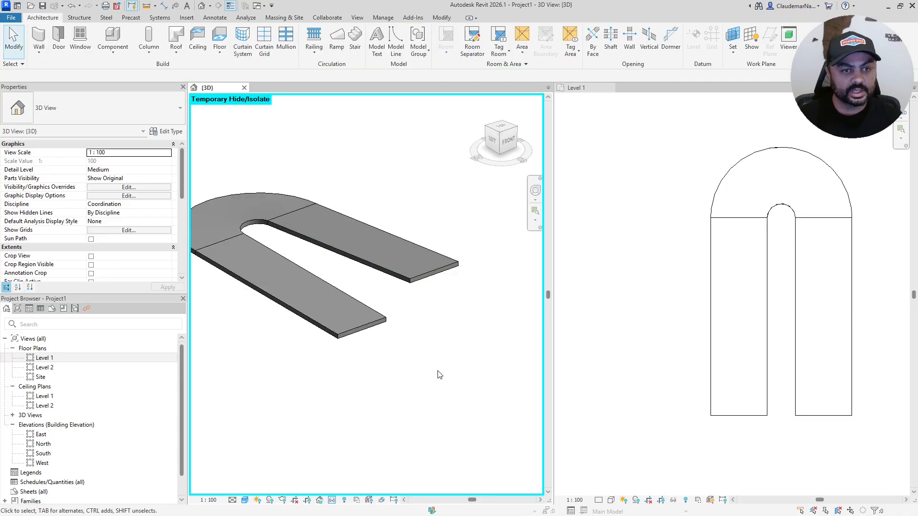
Inspect how the three floors join into a continuous U-shaped ramp in the 3D and plan views.
scroll(464, 292, down, 2)
scroll(692, 406, down, 3)
middle_drag(692, 406, 669, 368)
scroll(389, 320, up, 2)
right_click(412, 363)
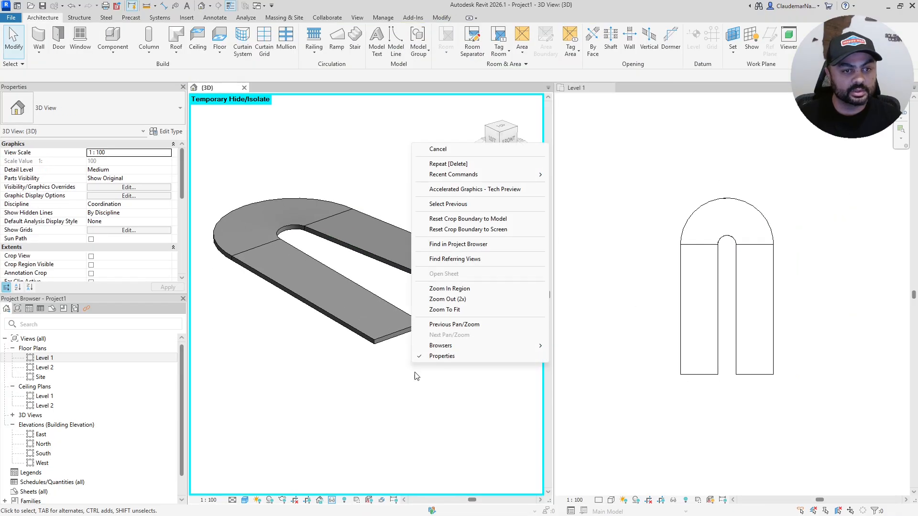
key(Escape)
shift+middle_drag(403, 383, 423, 435)
scroll(422, 435, down, 1)
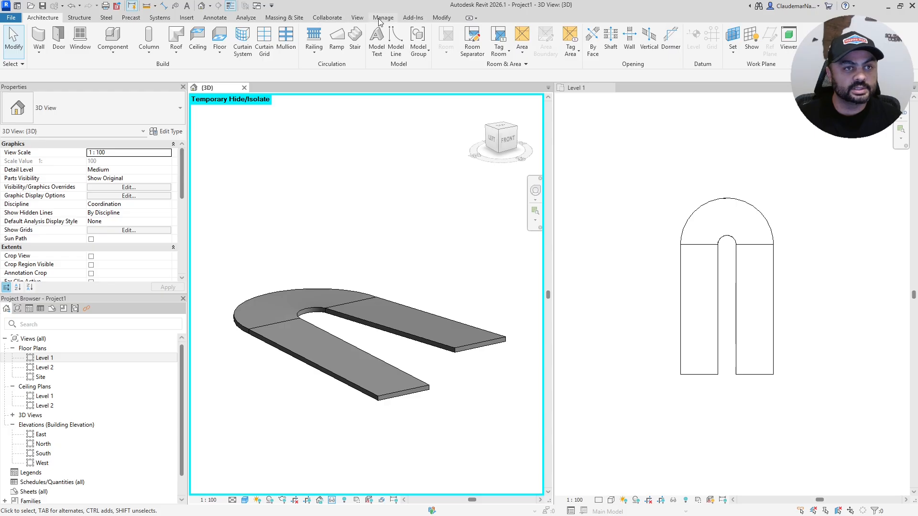
Place Spot Slope annotations on both straight ramp floors in the Level 1 plan.
click(214, 18)
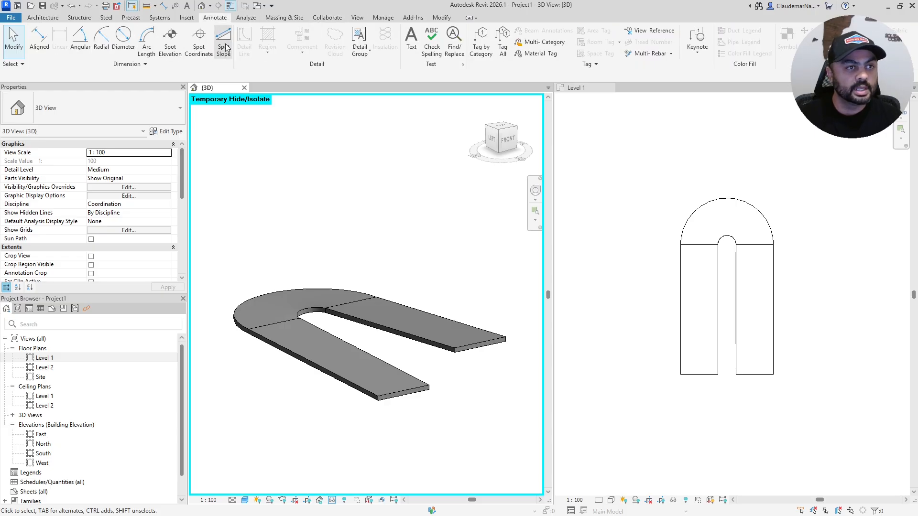
click(597, 43)
scroll(305, 352, up, 1)
scroll(305, 353, up, 1)
click(304, 352)
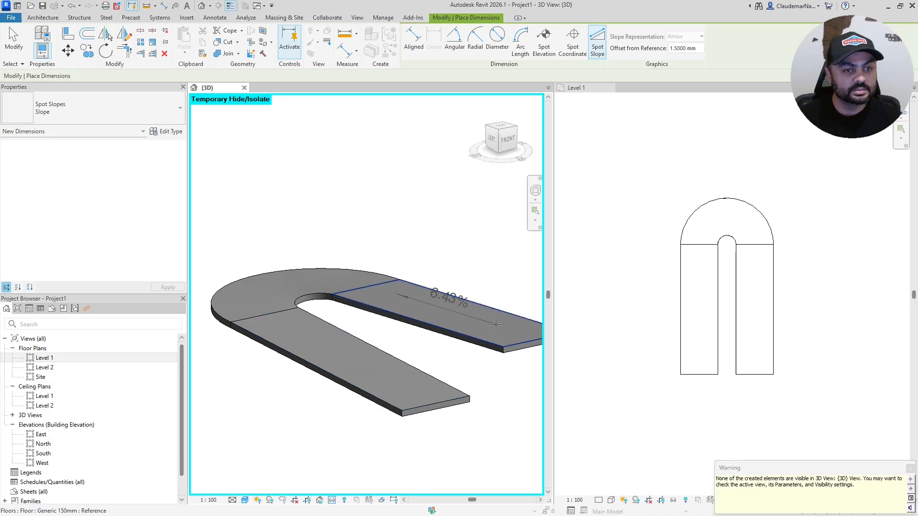
click(700, 302)
click(699, 304)
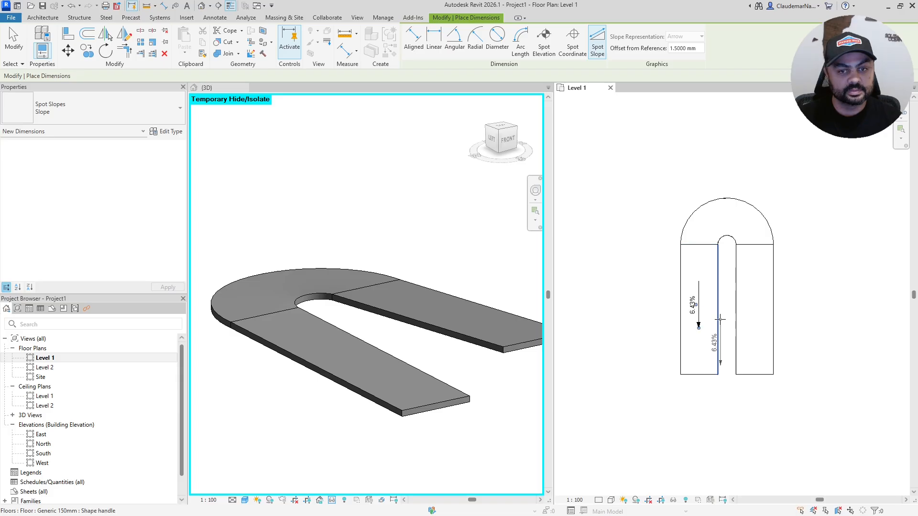
click(755, 304)
Pull the free end edge of the far straight floor steeply upward freehand and finish editing its shape.
click(757, 444)
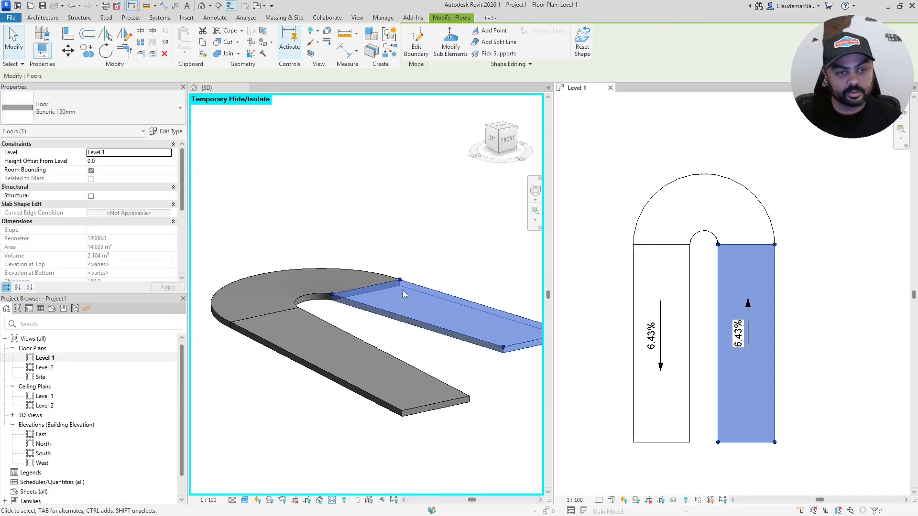
scroll(401, 336, down, 2)
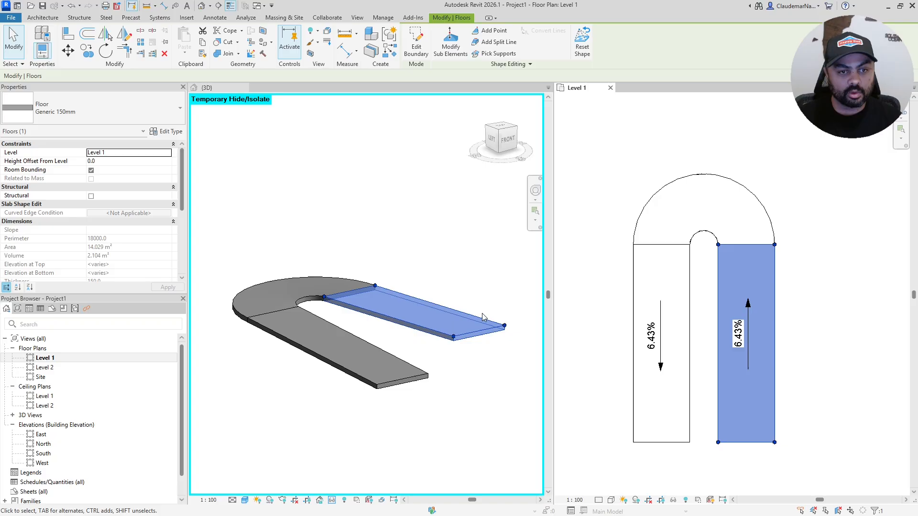
scroll(748, 458, up, 1)
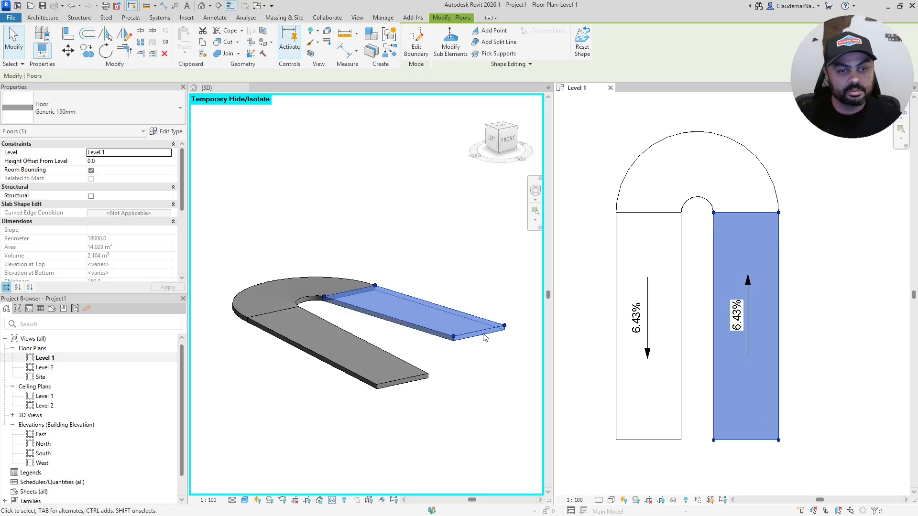
click(471, 362)
click(469, 339)
click(450, 42)
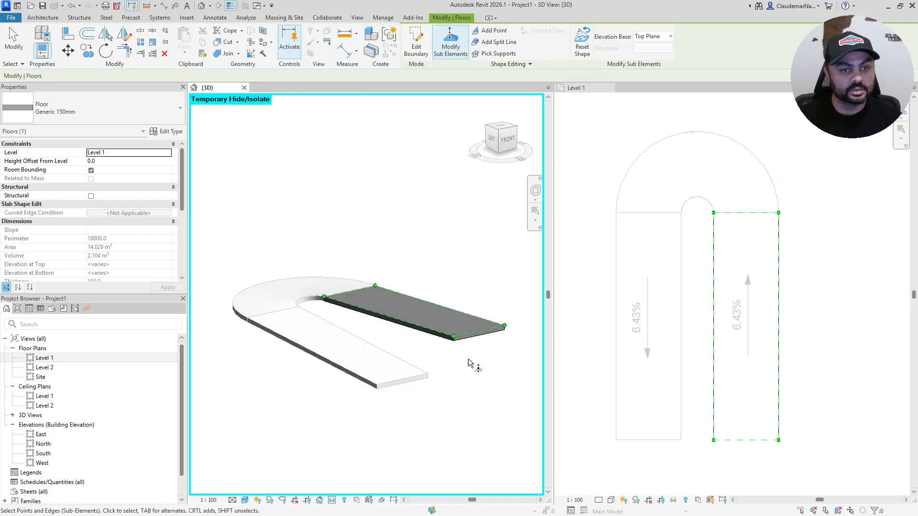
drag(477, 332, 477, 212)
click(711, 329)
key(Escape)
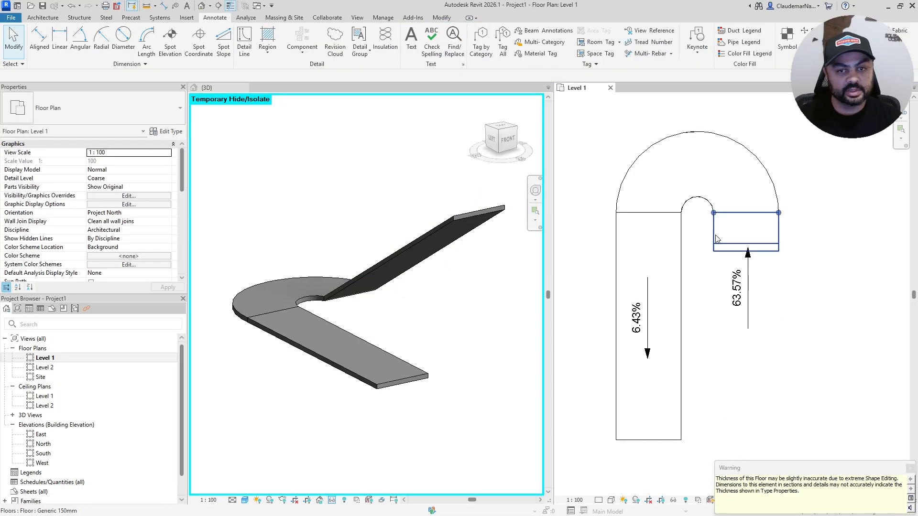
Undo the steep lift of the far straight floor's end edge and reset the temporary isolation in the 3D view.
click(487, 211)
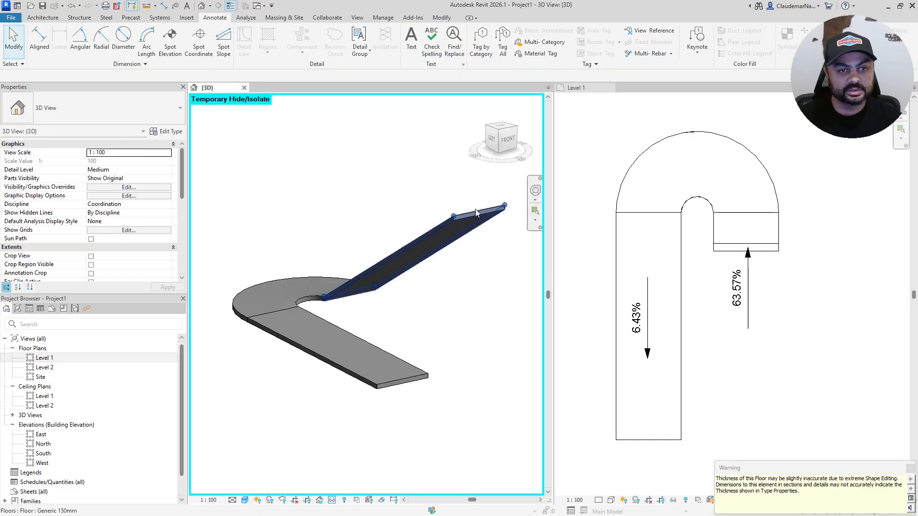
click(71, 6)
scroll(424, 319, down, 4)
click(331, 500)
click(364, 488)
Isolate the flat square floor in the 3D view and close the Level 1 plan.
scroll(355, 306, up, 5)
middle_drag(355, 306, 410, 383)
scroll(409, 383, down, 2)
scroll(404, 386, up, 2)
click(461, 344)
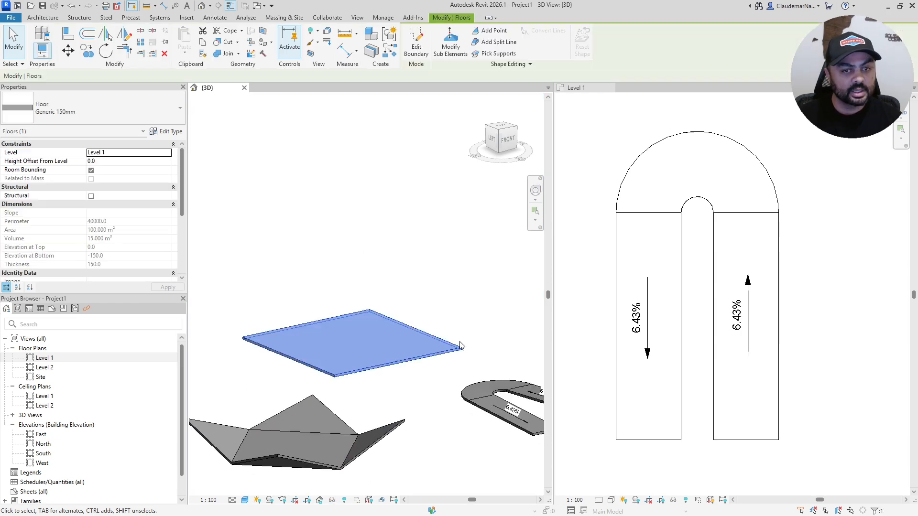
scroll(406, 389, down, 2)
scroll(383, 391, up, 2)
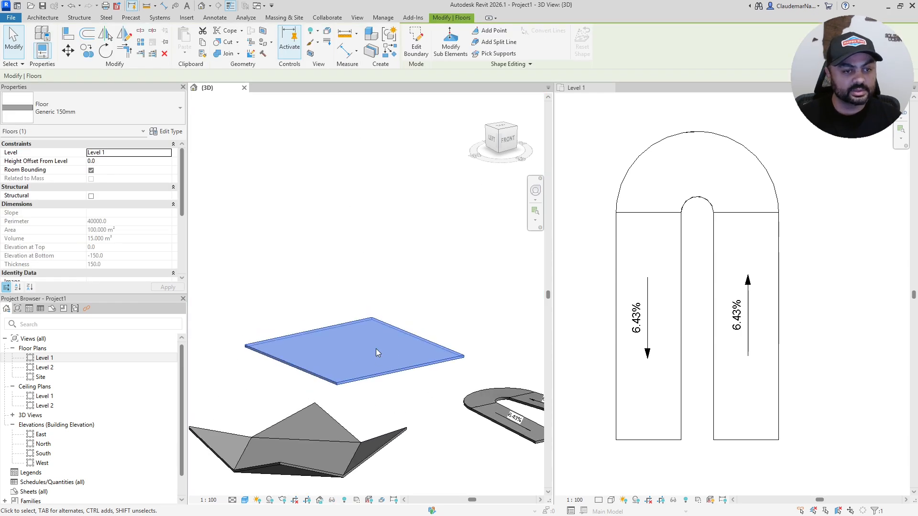
key(i)
scroll(722, 352, down, 5)
click(610, 87)
scroll(339, 317, up, 4)
middle_drag(339, 318, 484, 264)
scroll(543, 238, up, 1)
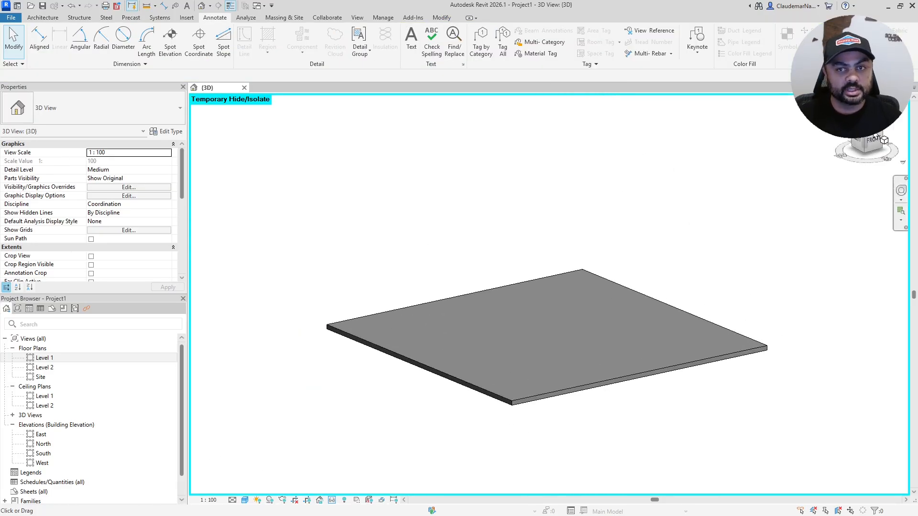
Draw two vertical model lines across the square floor from edge to edge, working in the top view.
click(882, 137)
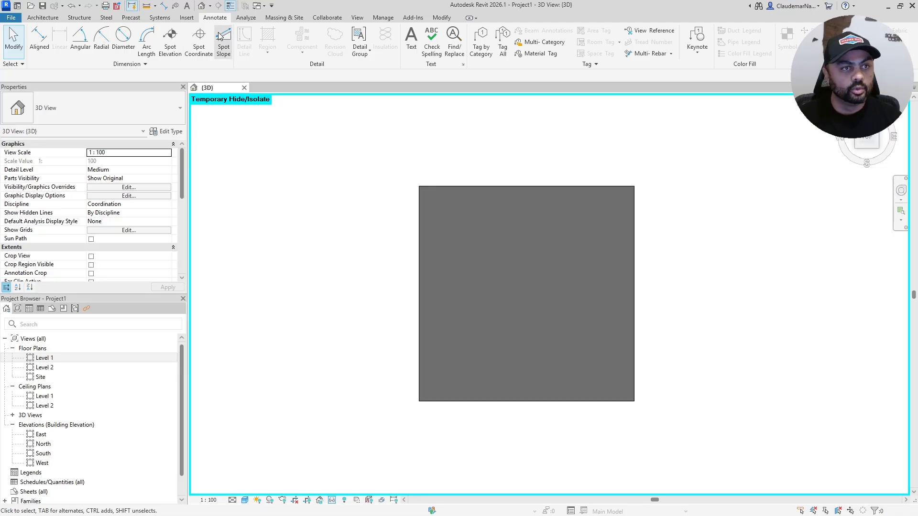
click(43, 18)
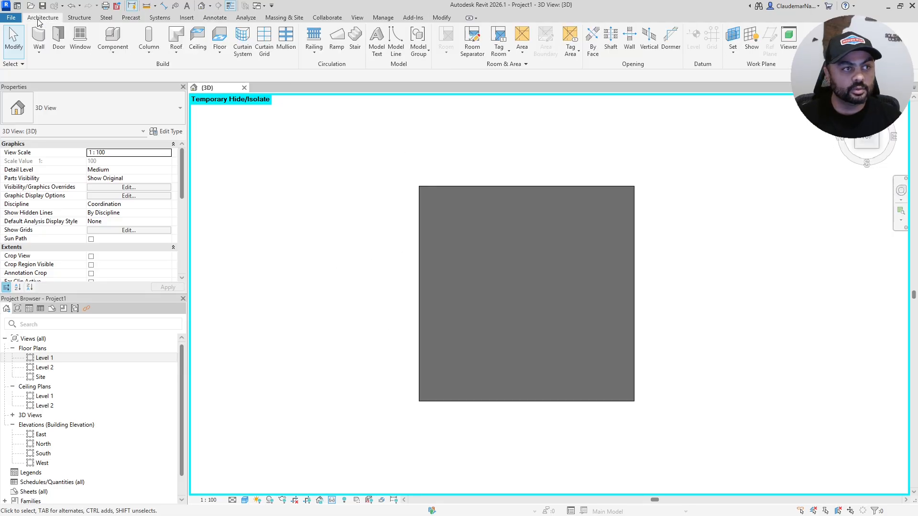
click(394, 47)
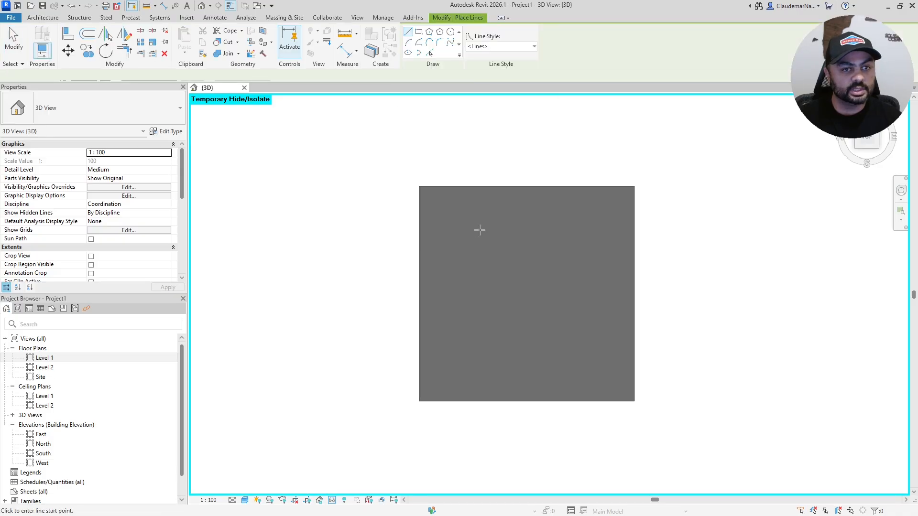
click(471, 186)
click(471, 401)
click(566, 187)
click(566, 401)
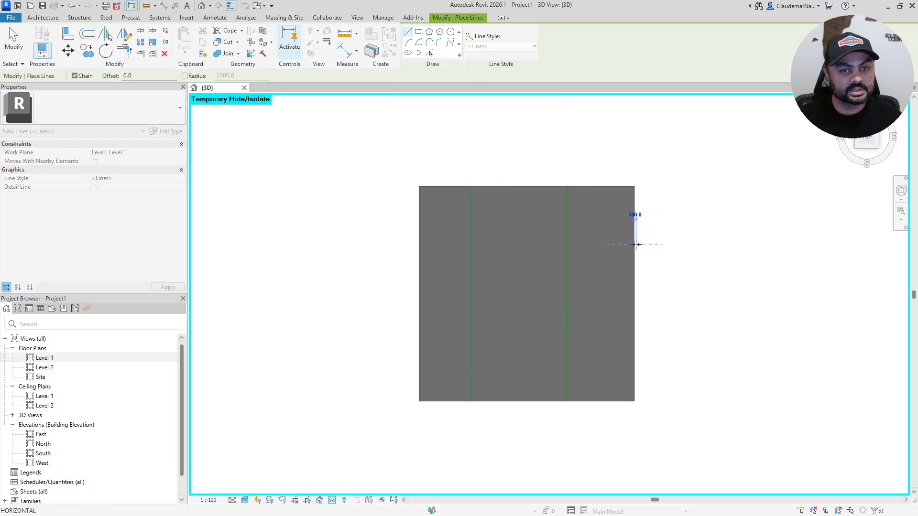
Draw two horizontal model lines across the floor from edge to edge to complete a three-by-three grid.
click(634, 244)
click(420, 244)
click(419, 335)
click(634, 336)
key(Escape)
key(Escape)
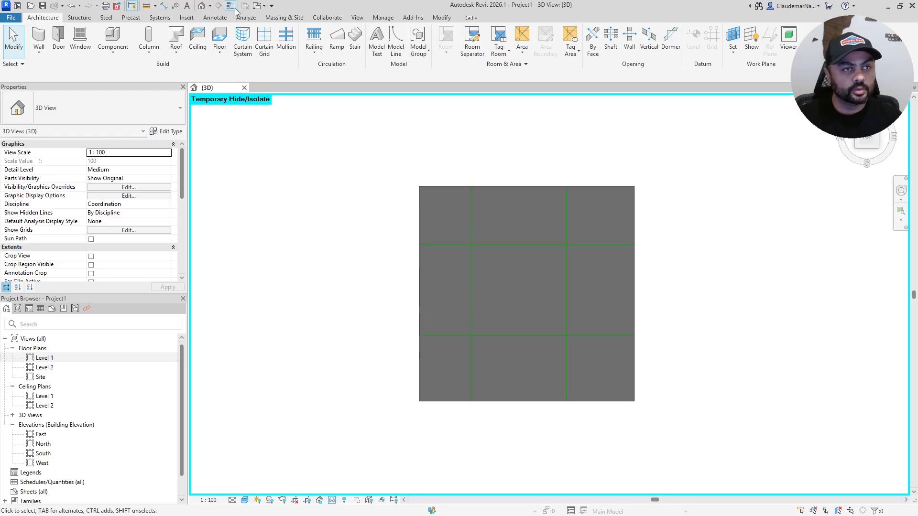
Place an aligned dimension string across the floor's side edges and the two vertical model lines.
click(164, 6)
click(420, 291)
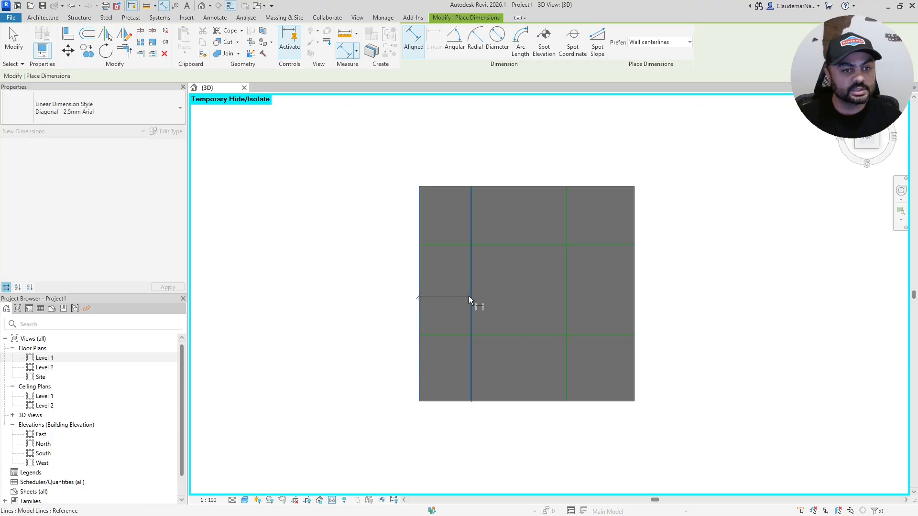
click(471, 297)
click(564, 306)
click(632, 304)
click(606, 291)
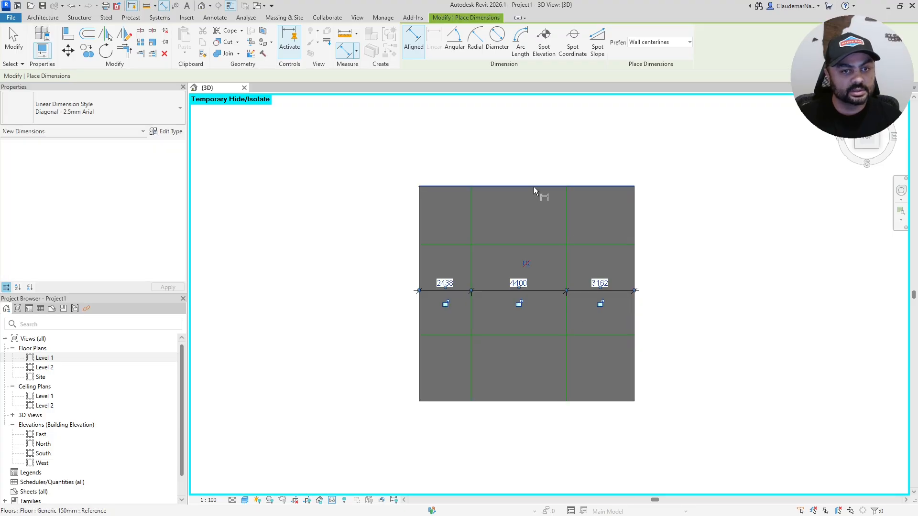
Place an aligned dimension string beside the floor through its upper and lower edges and both horizontal lines.
click(531, 186)
click(515, 244)
click(497, 335)
click(492, 400)
click(385, 351)
key(Escape)
key(Escape)
Set both horizontal model lines to 2500 mm from their nearest floor edges.
click(477, 335)
click(378, 368)
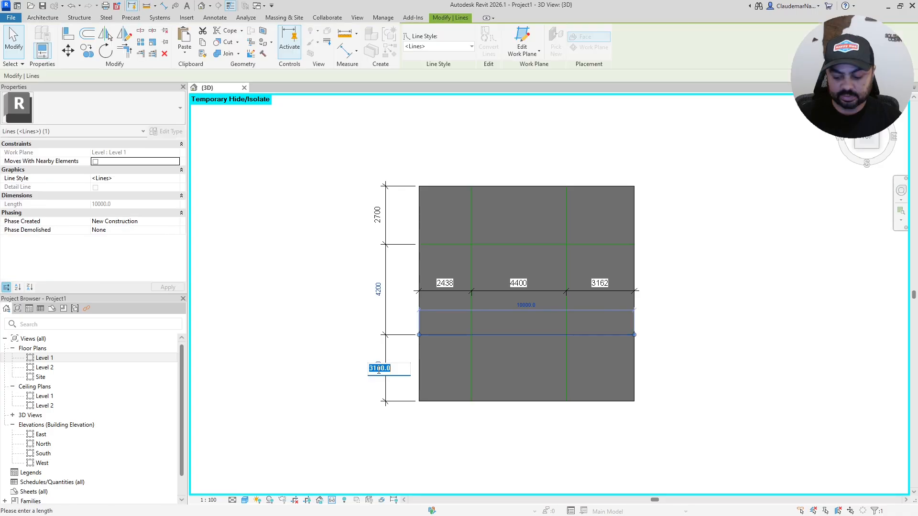
text(2500)
key(Return)
click(498, 243)
click(378, 215)
text(2500)
key(Return)
Set both vertical model lines to 2500 mm from their nearest floor edges.
click(471, 316)
click(444, 283)
text(2500)
key(Return)
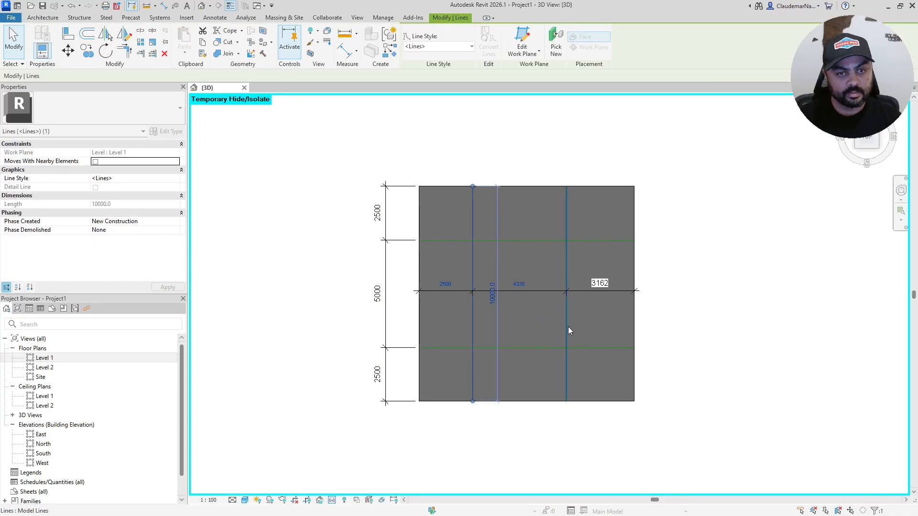
click(567, 327)
key(Return)
key(Escape)
Delete the horizontal and vertical dimension strings from the floor.
click(555, 290)
key(Delete)
click(385, 268)
key(Delete)
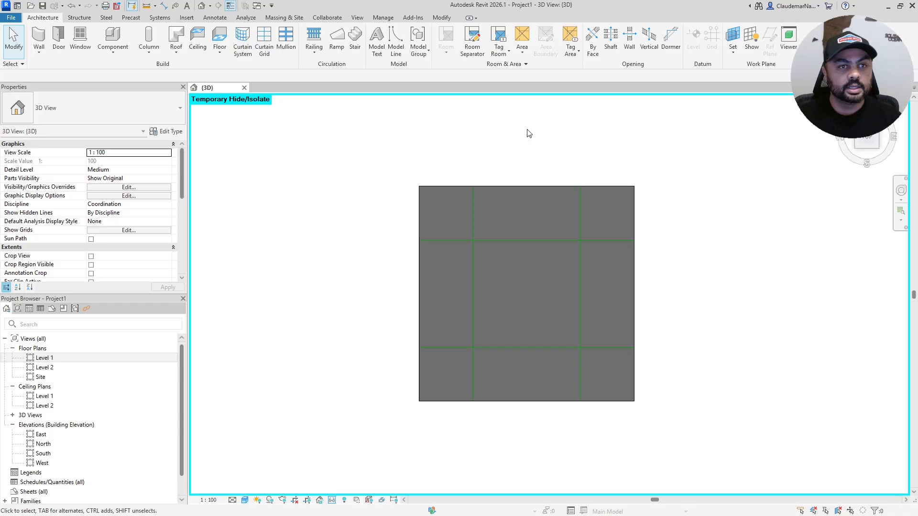
Add four split lines to the square floor, tracing the two vertical and two horizontal model lines.
click(418, 296)
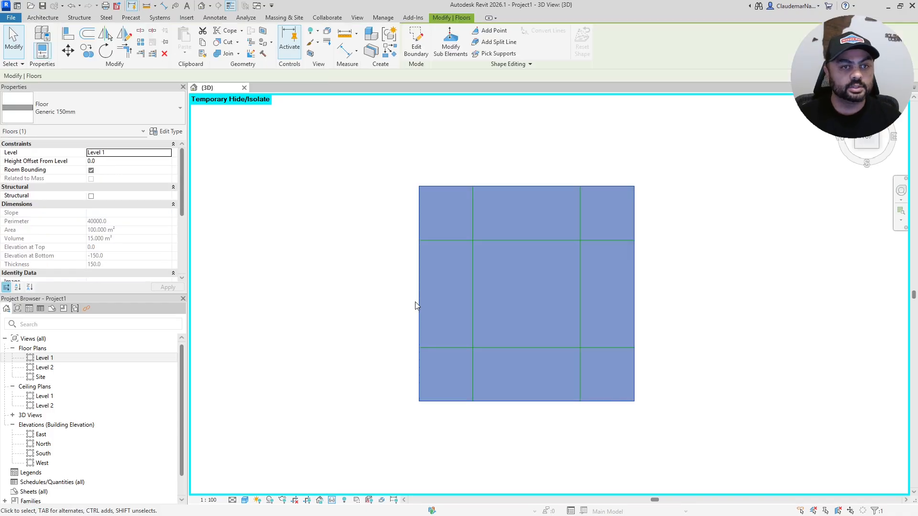
click(499, 44)
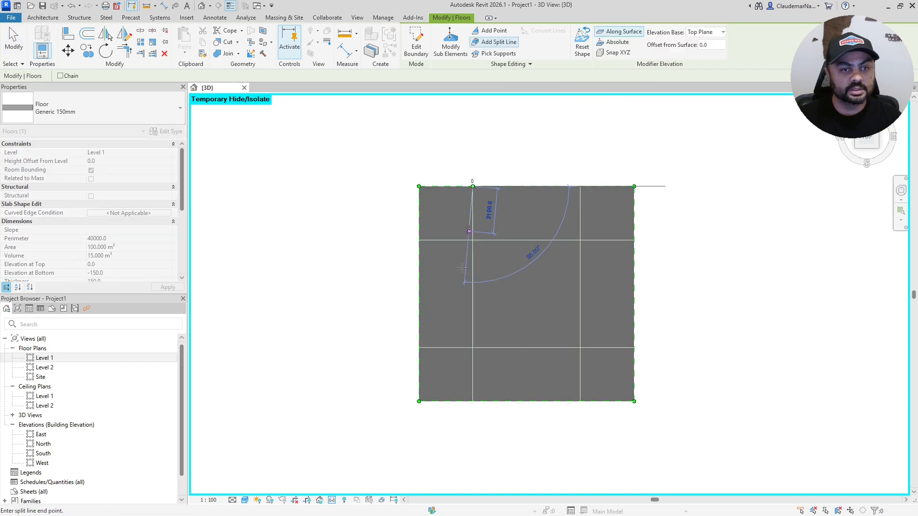
click(579, 186)
click(580, 402)
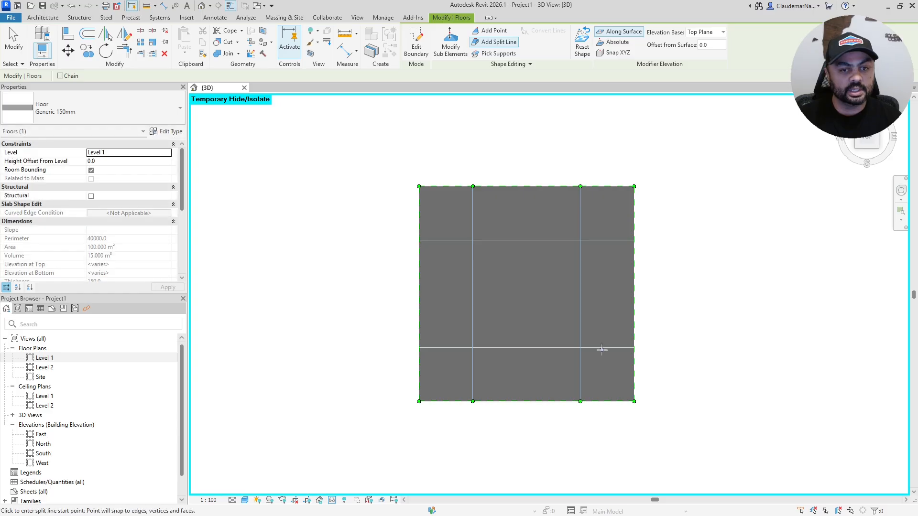
click(633, 240)
key(Escape)
key(Escape)
Set the elevation of two opposite edges of the floor's inner square to 1000 mm.
scroll(425, 287, down, 1)
shift+middle_drag(459, 325, 525, 419)
scroll(492, 286, up, 2)
click(520, 394)
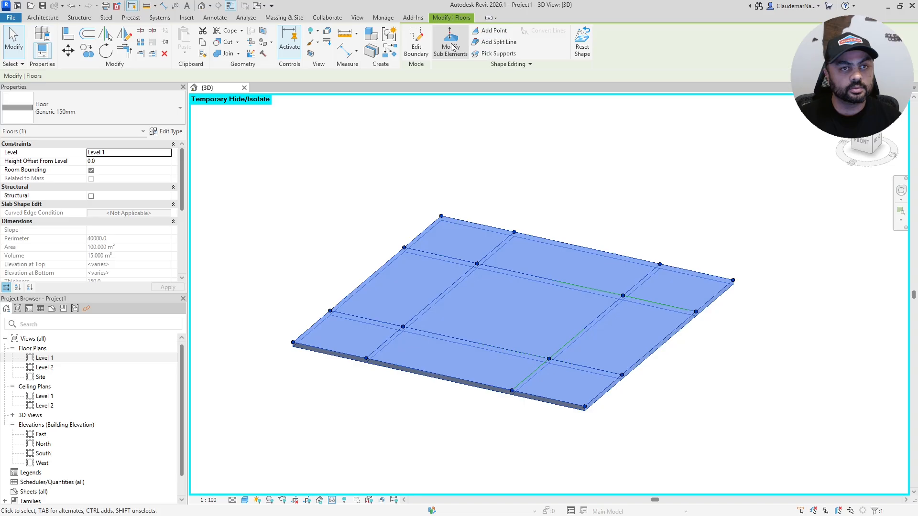
click(451, 46)
click(440, 295)
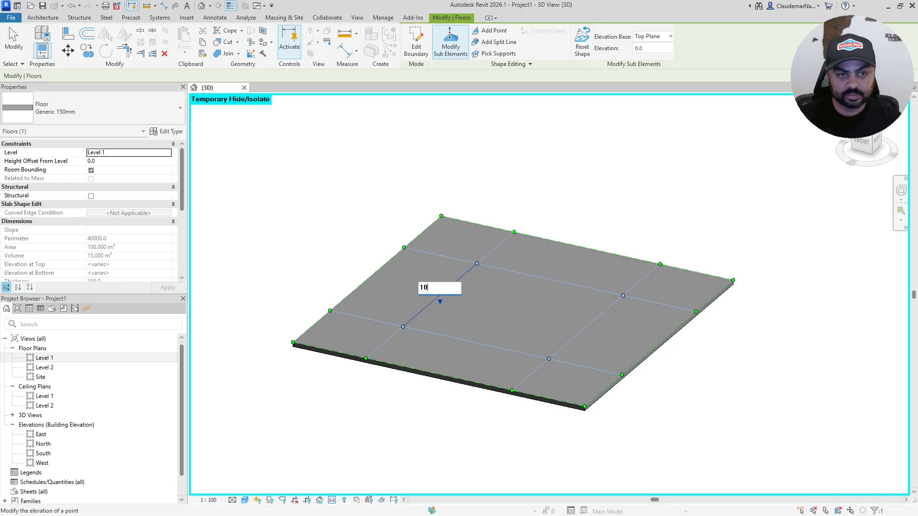
text(00)
key(Return)
click(580, 332)
click(585, 317)
text(100)
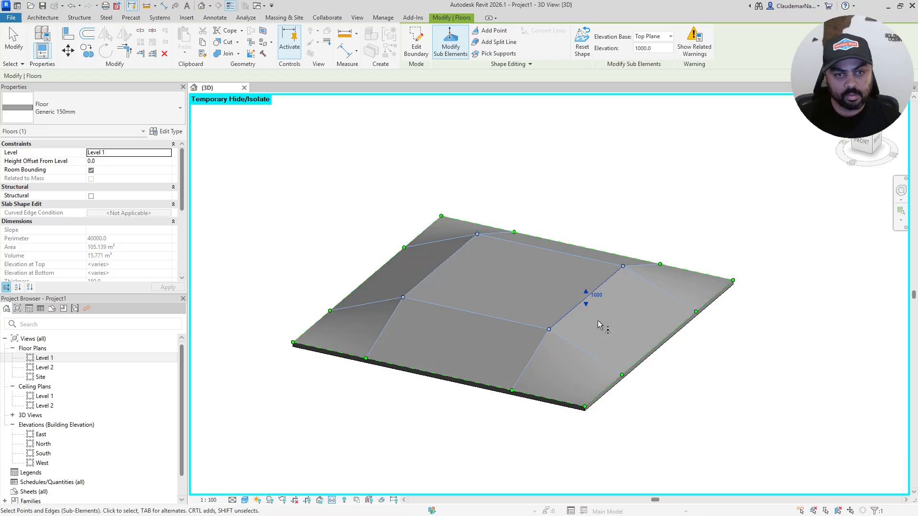
key(Escape)
key(Escape)
Set the elevation of both corner segments on one outer side of the floor to 1000 mm.
shift+middle_drag(519, 377, 699, 380)
click(749, 378)
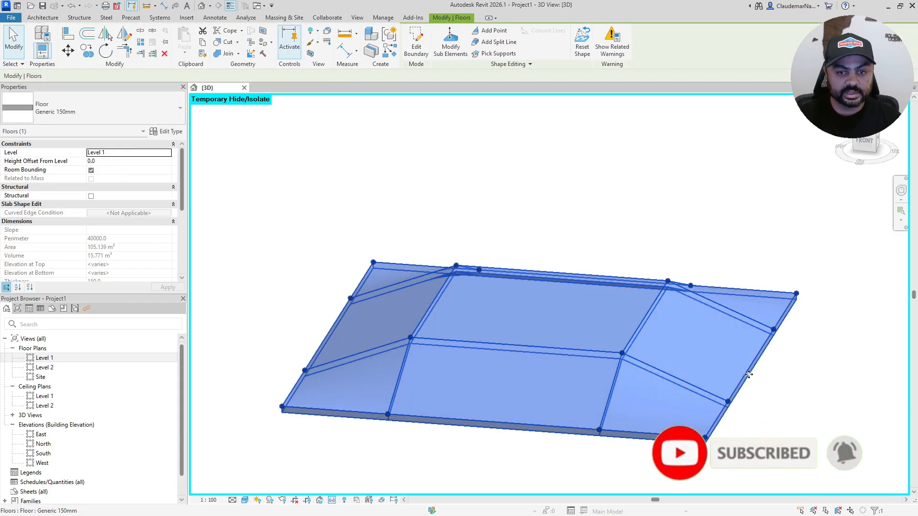
key(Escape)
click(743, 382)
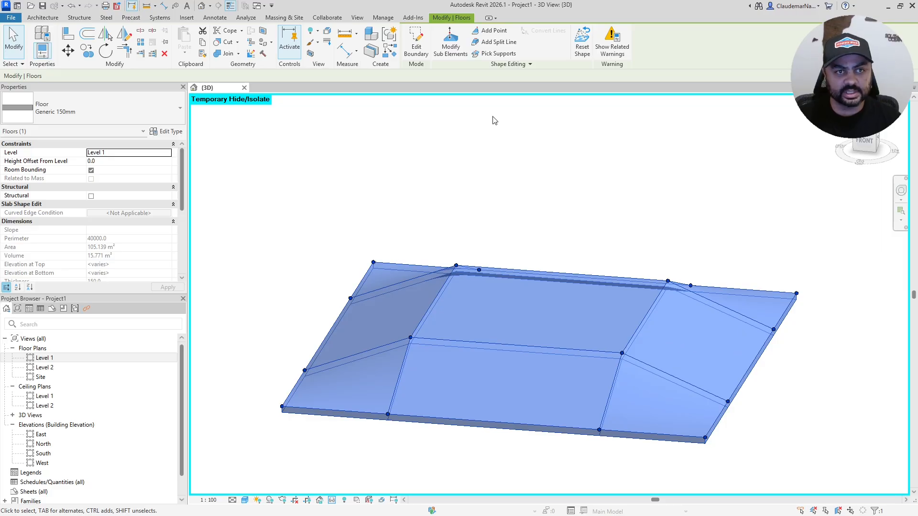
click(744, 381)
click(716, 425)
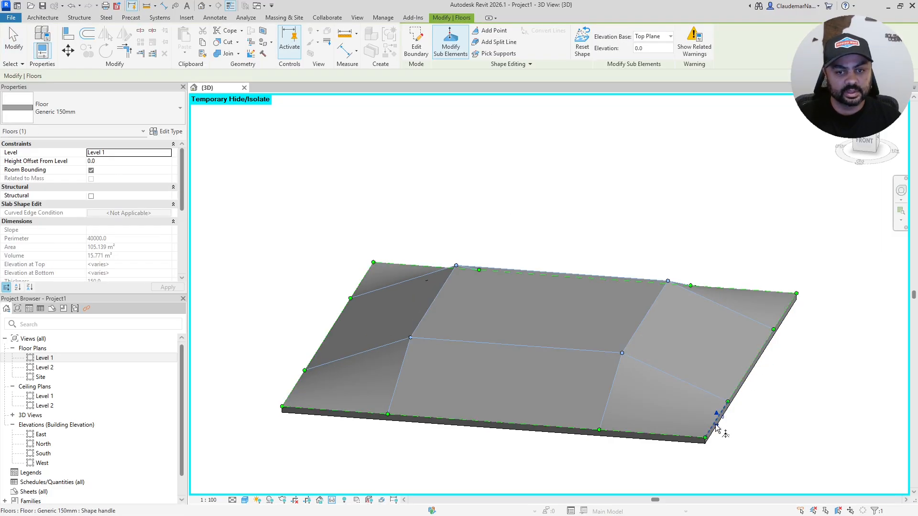
text(1000)
key(Return)
click(786, 311)
click(793, 309)
text(1000)
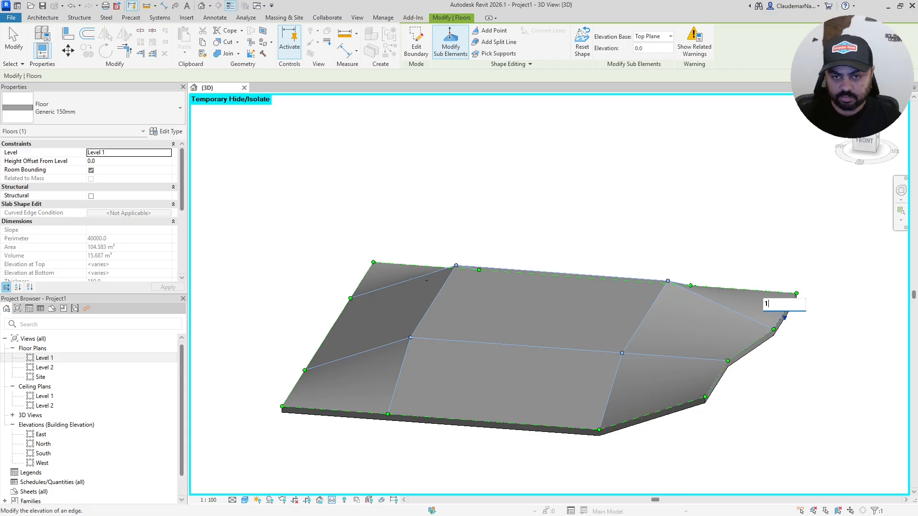
key(Return)
Raise further outer edge segments of the square floor to an elevation of 1000 mm and finish editing its shape.
shift+middle_drag(578, 338, 554, 371)
click(631, 239)
text(1000)
key(Return)
click(410, 227)
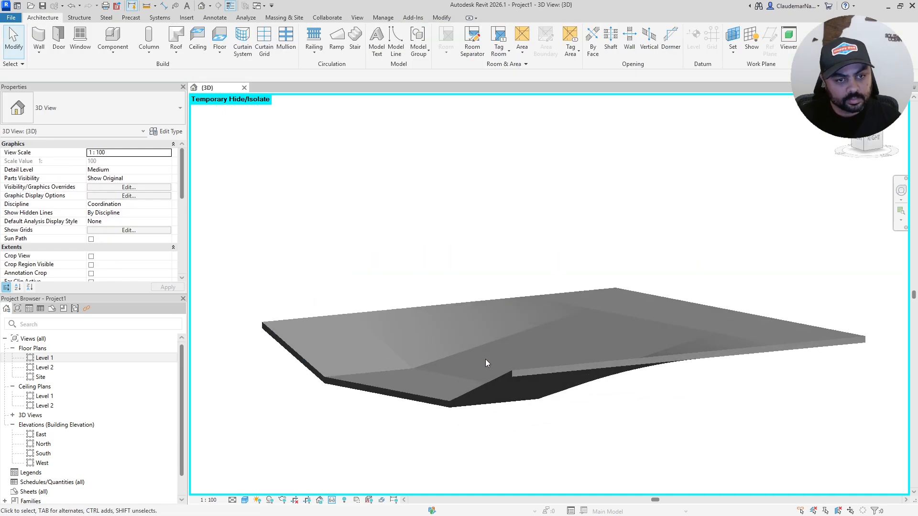
shift+middle_drag(485, 363, 561, 483)
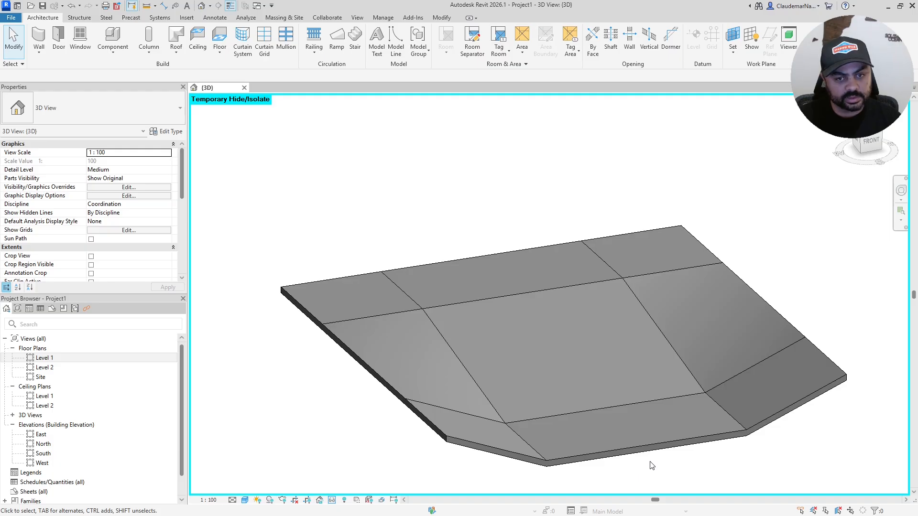
shift+middle_drag(643, 440, 449, 371)
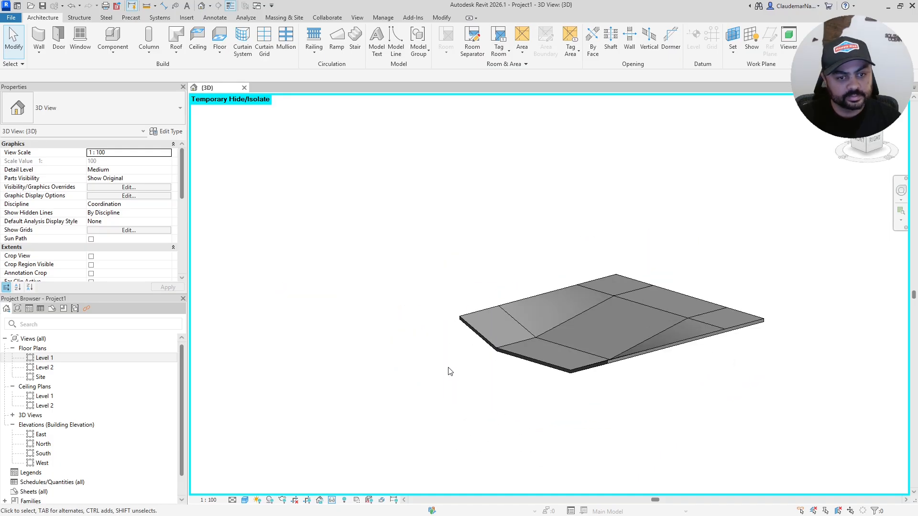
Reset the temporary isolation, then isolate the long flat floor together with its two concrete beams.
click(330, 502)
click(341, 492)
scroll(373, 335, down, 2)
shift+middle_drag(383, 334, 430, 337)
middle_drag(430, 337, 701, 423)
scroll(708, 390, up, 2)
drag(720, 387, 483, 218)
key(h)
key(i)
shift+middle_drag(459, 286, 516, 290)
middle_drag(444, 450, 525, 344)
scroll(524, 347, up, 3)
Use Pick Supports to shape the long floor over the middle and end concrete beams.
click(499, 314)
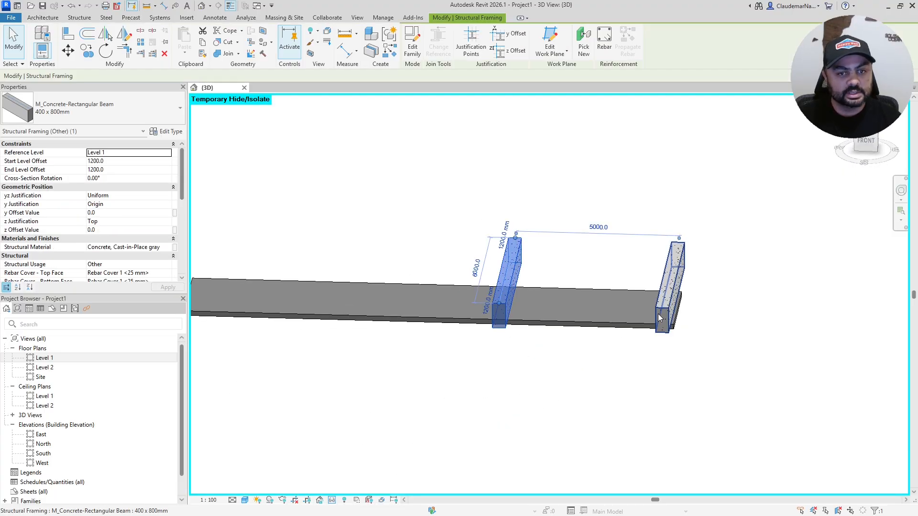
click(494, 351)
click(446, 324)
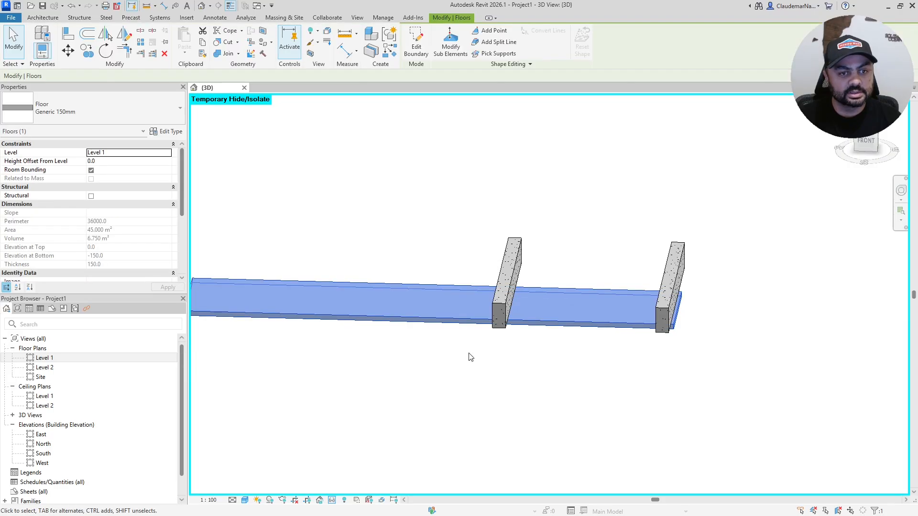
click(497, 54)
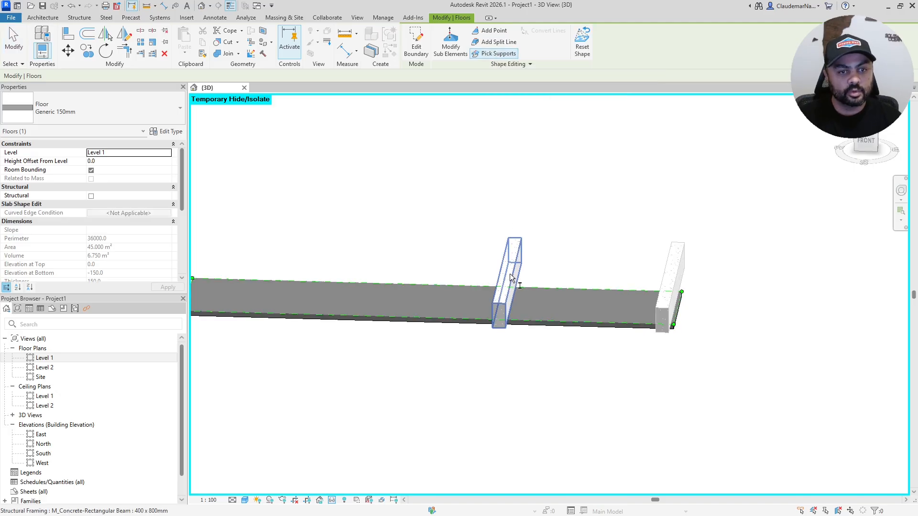
click(511, 278)
click(674, 268)
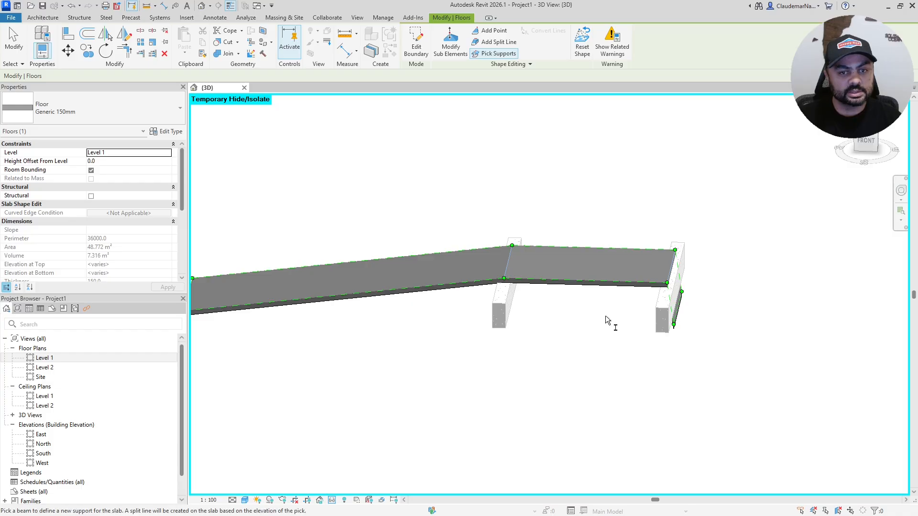
key(Escape)
key(Escape)
Raise the long floor's dropped end edge level with the floor over the end beam and finish editing its shape.
scroll(669, 311, up, 3)
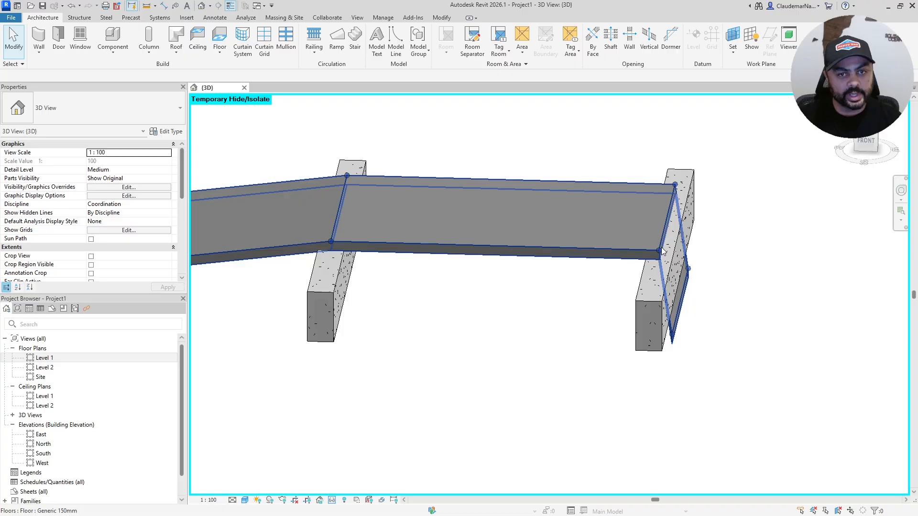
click(676, 331)
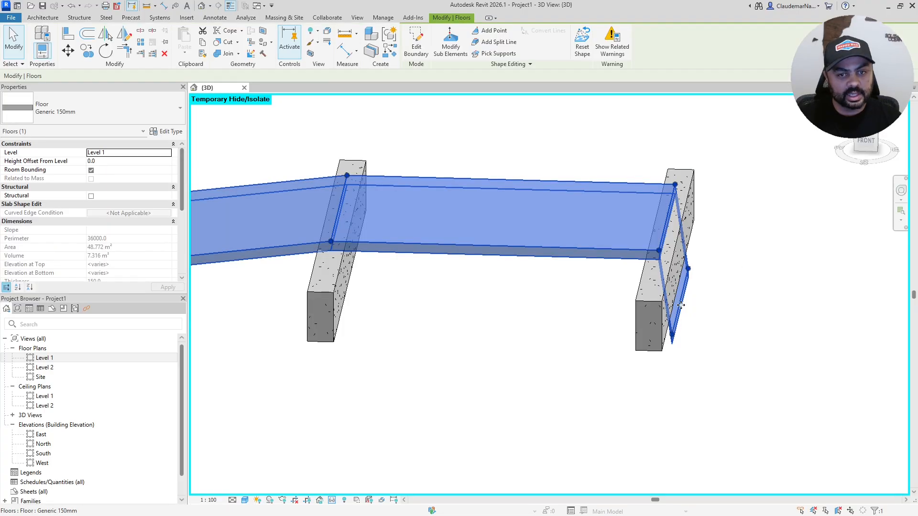
click(450, 46)
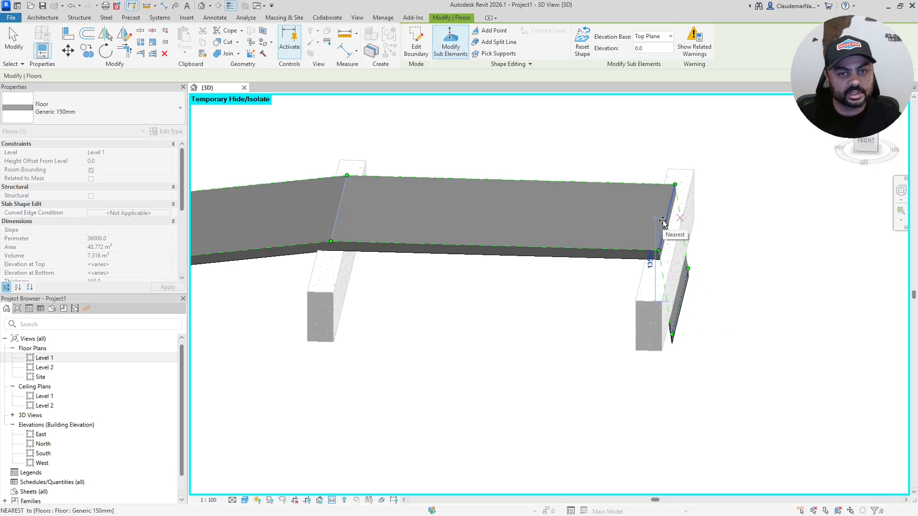
key(Escape)
key(Escape)
Lower the middle concrete beam by changing its start and end level offsets.
shift+middle_drag(703, 246, 559, 299)
click(518, 293)
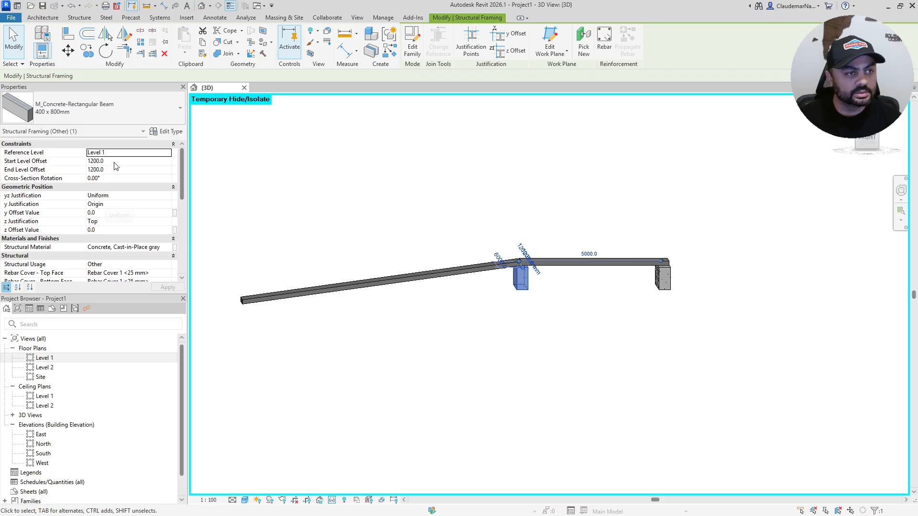
scroll(506, 282, up, 1)
Pick the lowered middle beam as a support for the long floor again and finish editing its shape.
click(485, 273)
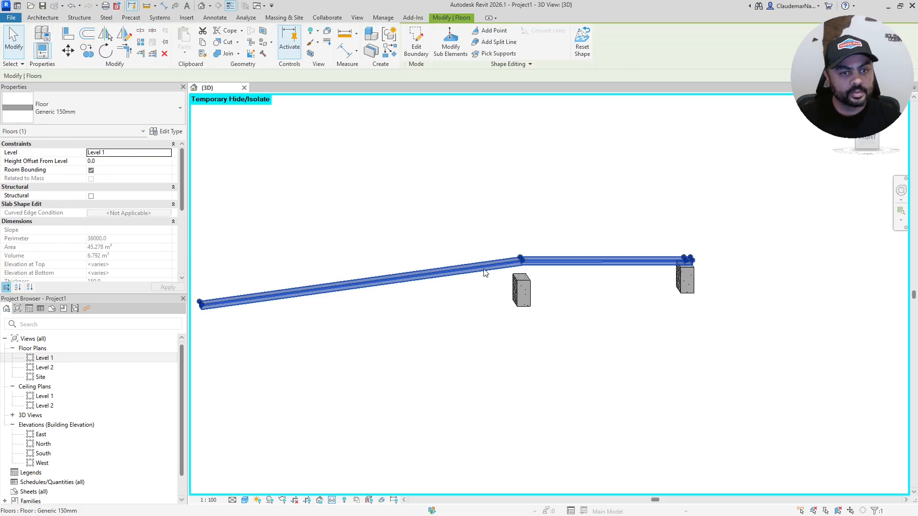
click(497, 53)
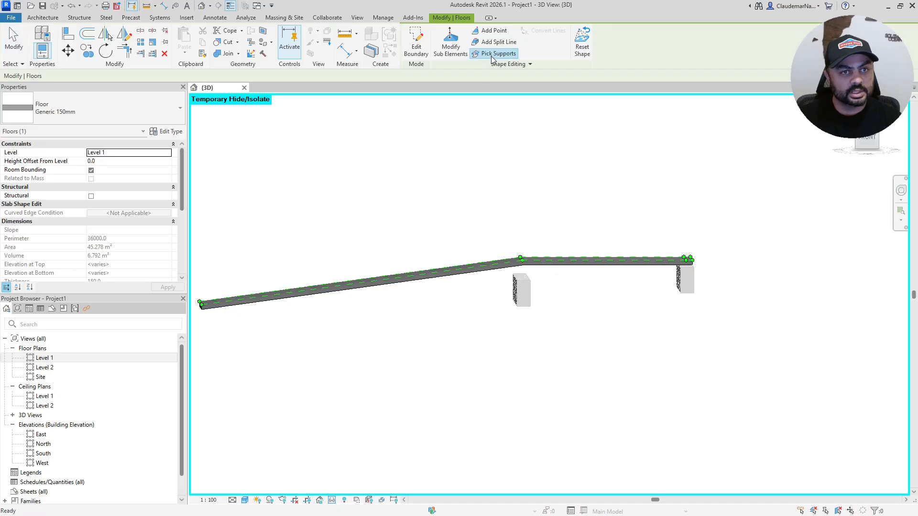
click(516, 301)
key(Escape)
key(Escape)
shift+middle_drag(465, 243, 512, 359)
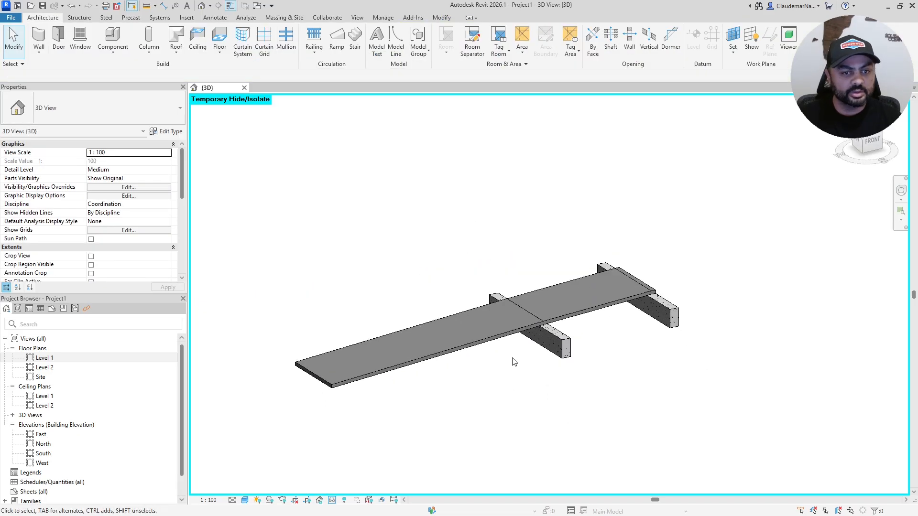
scroll(514, 364, up, 1)
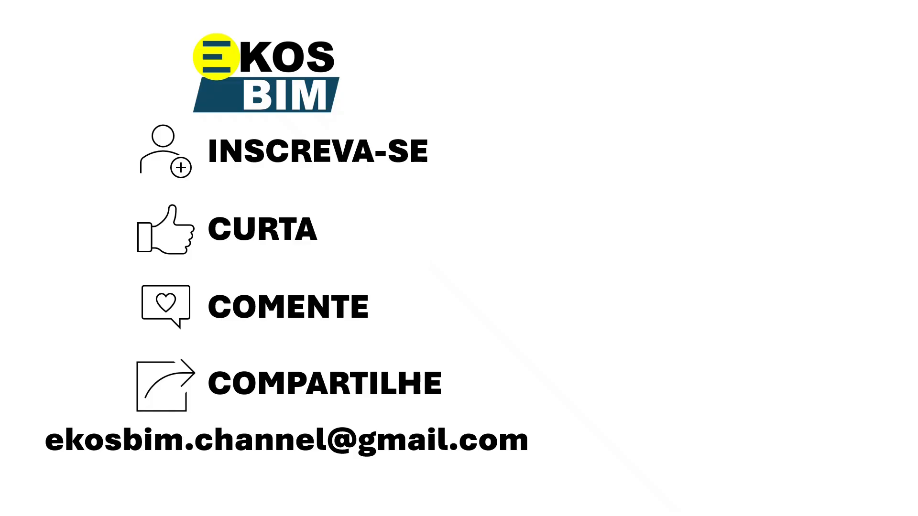